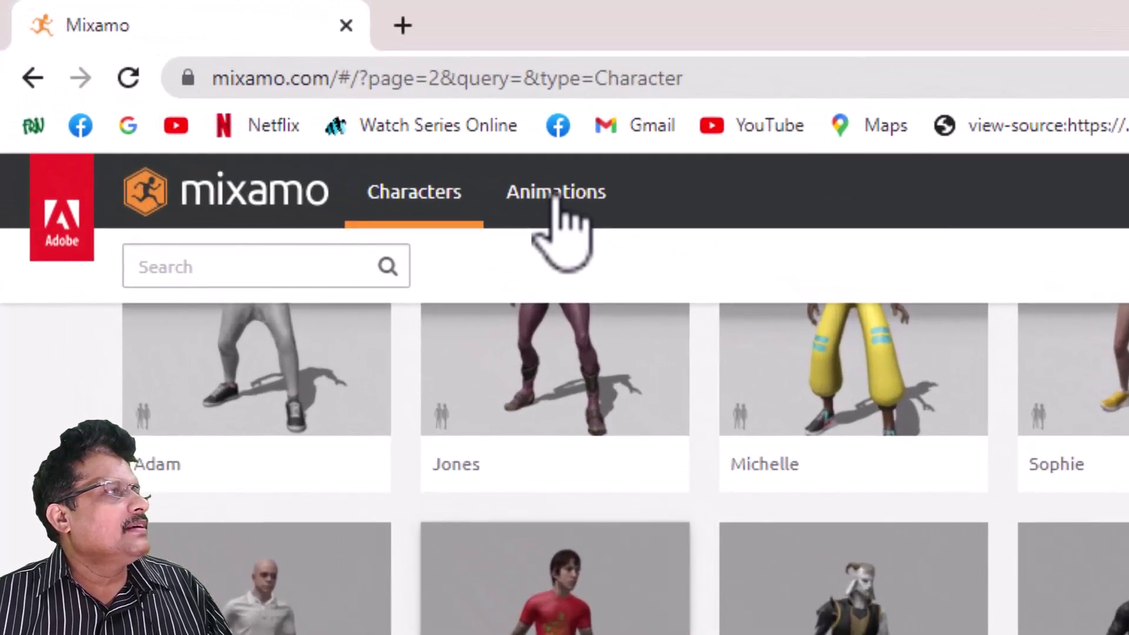
# Open the animation library, look over the available motions and search it for "walk"
pyautogui.click(218, 77)
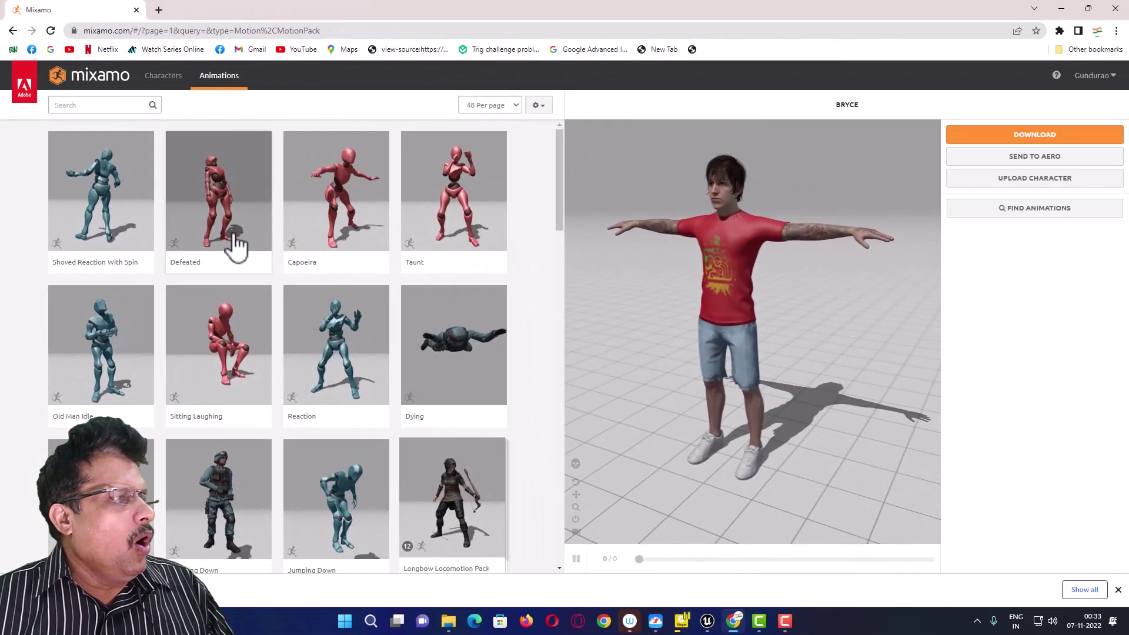
pyautogui.scroll(-15, 235, 244)
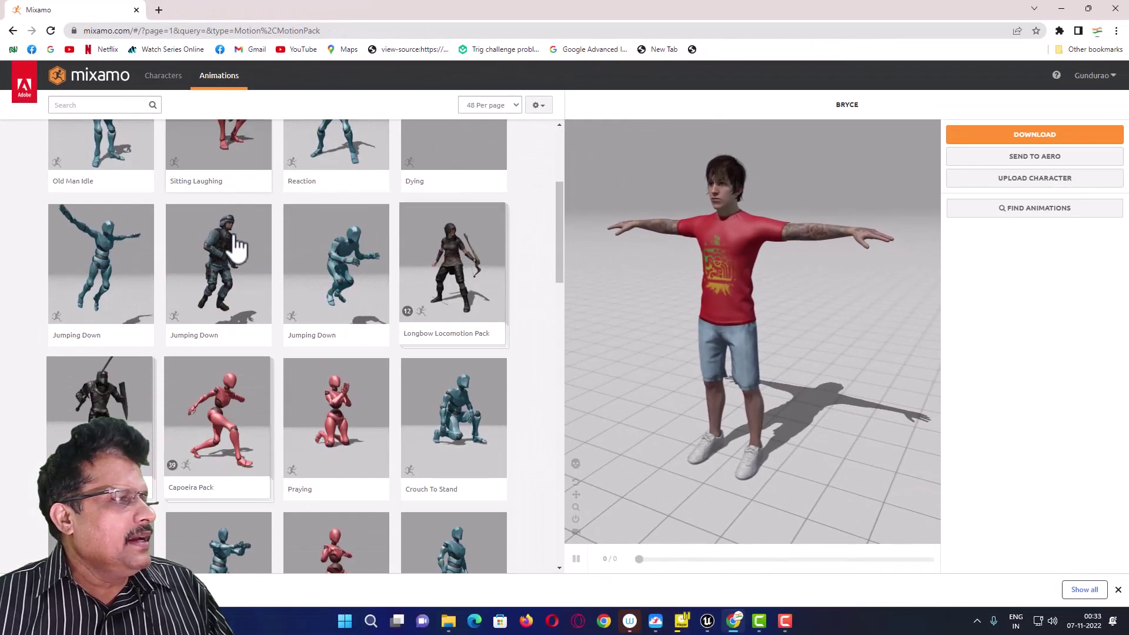
pyautogui.scroll(-10, 235, 245)
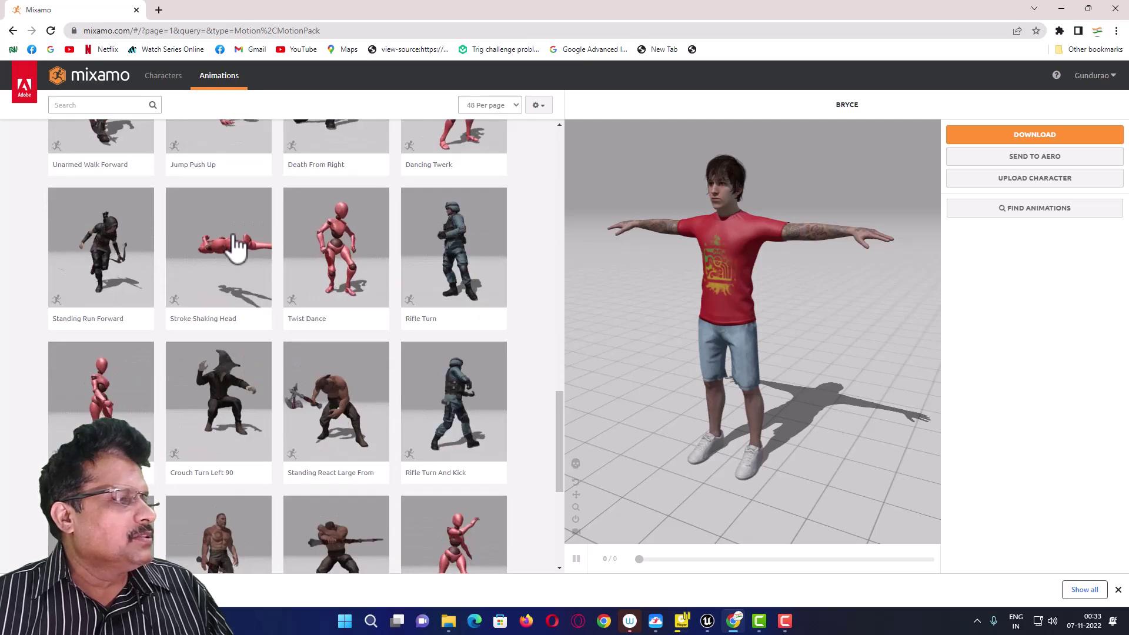
pyautogui.scroll(12, 235, 244)
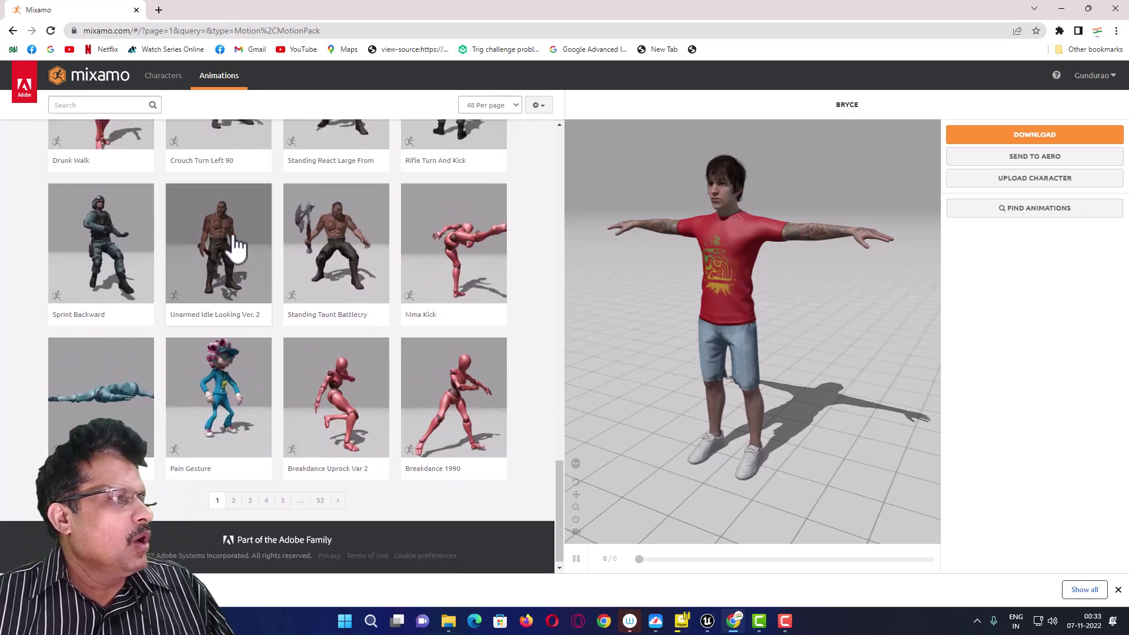
pyautogui.scroll(6, 235, 241)
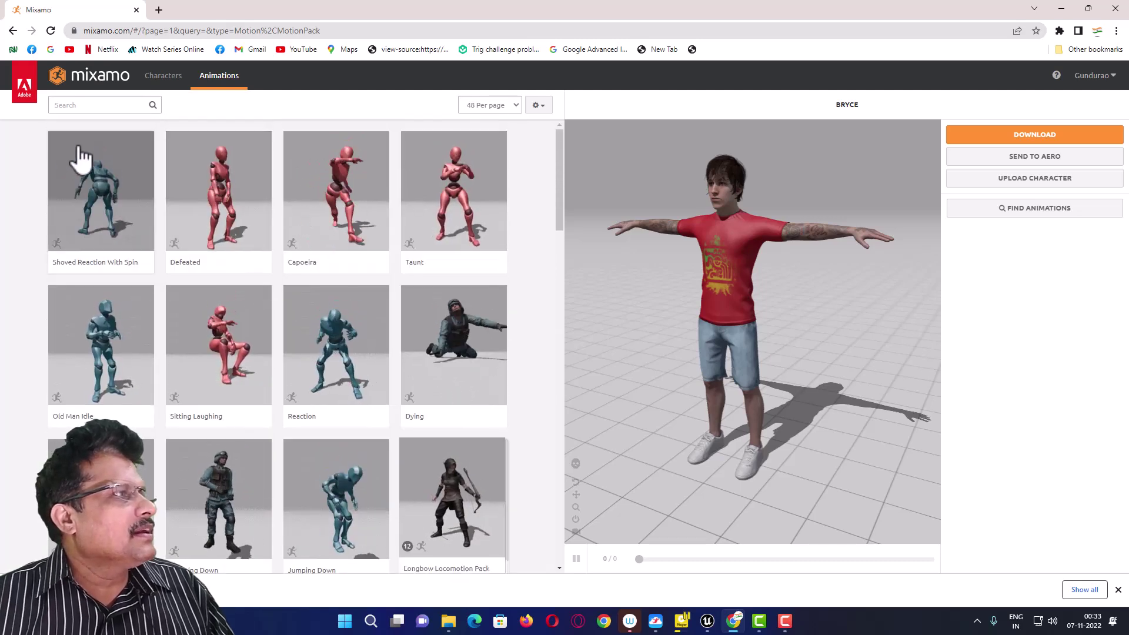
pyautogui.click(92, 105)
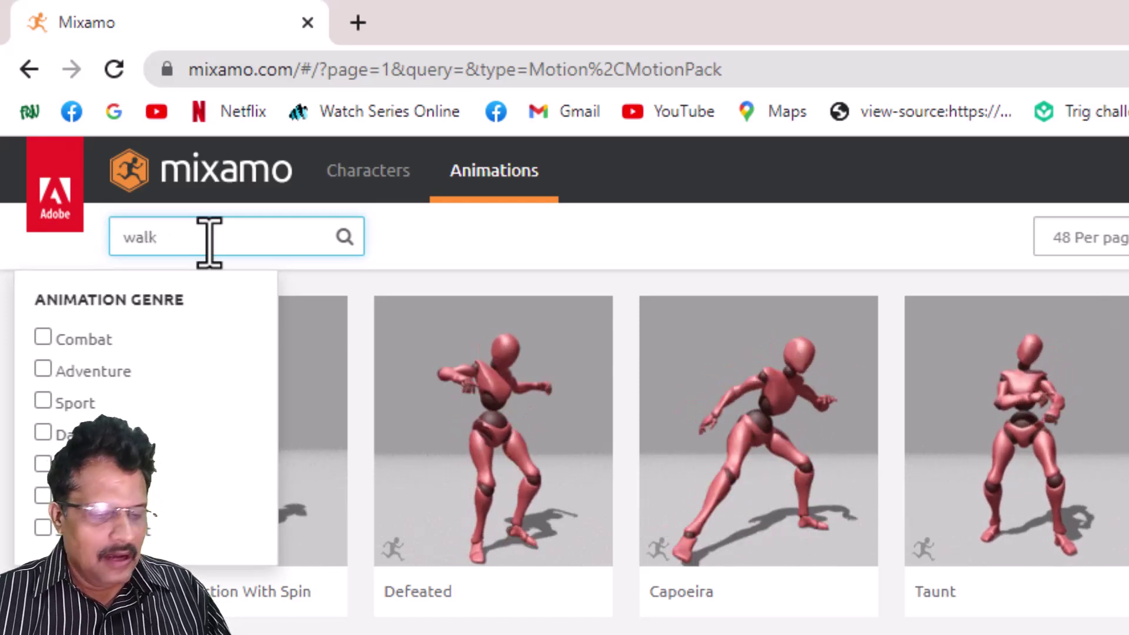
pyautogui.press('Return')
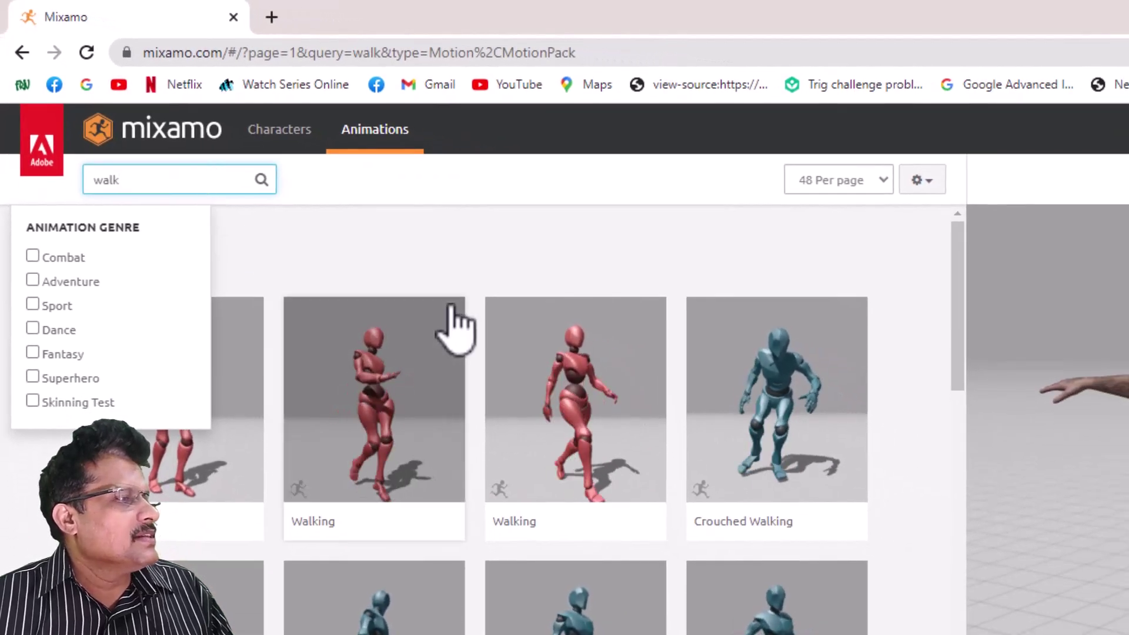
pyautogui.click(433, 264)
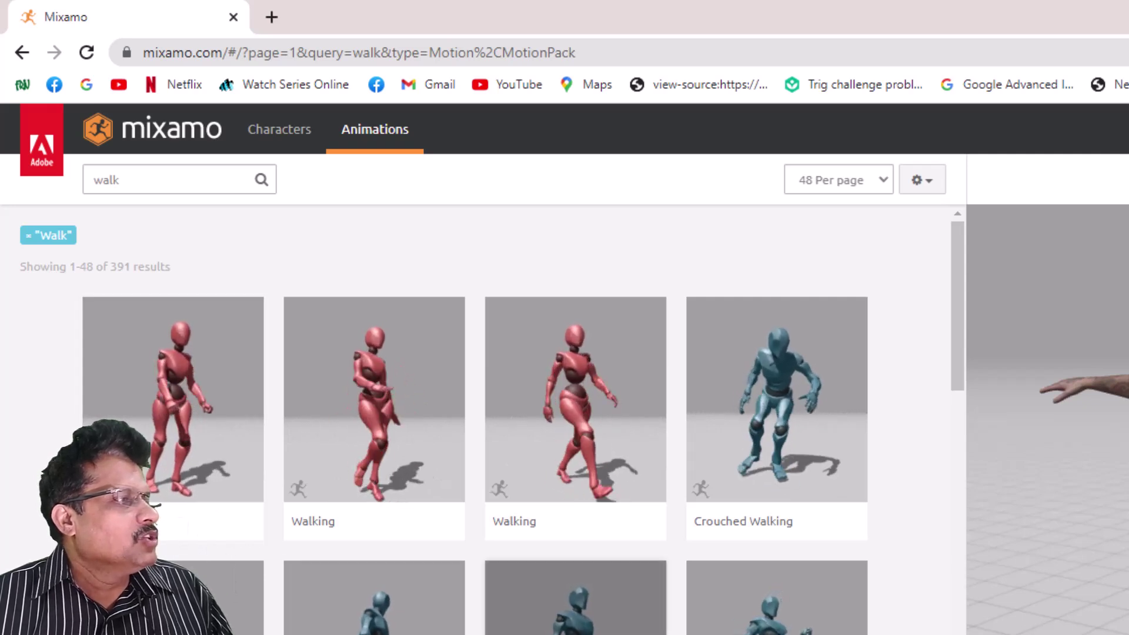
# Browse the walk results and apply the blue mannequin's Walking animation beside Standing Walk Forward to the character
pyautogui.scroll(-3, 475, 412)
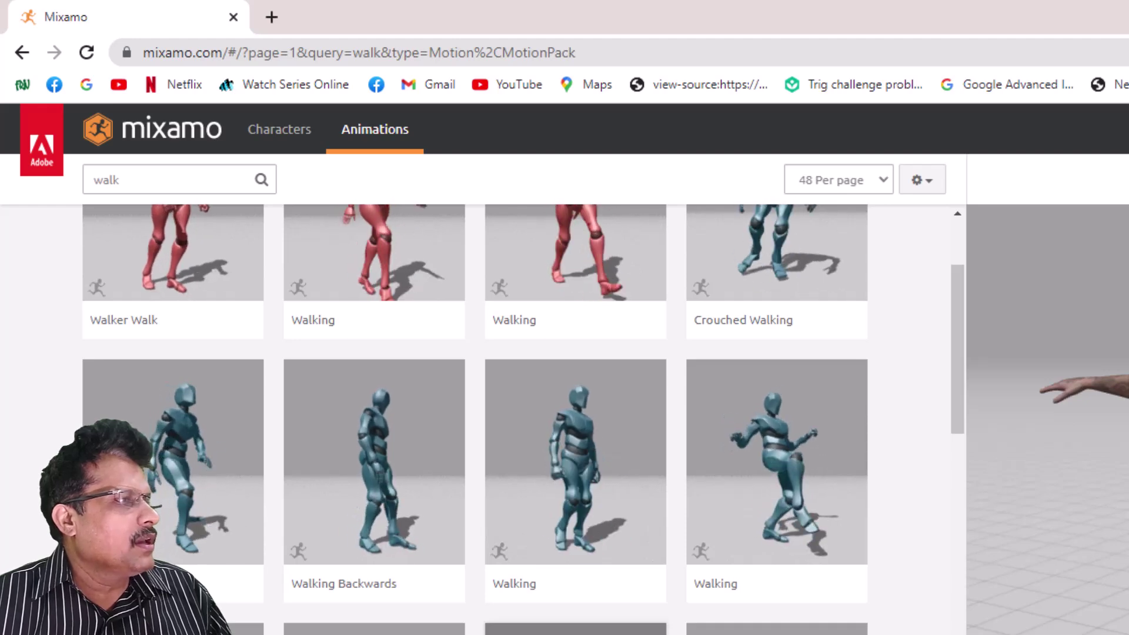
pyautogui.scroll(3, 476, 412)
pyautogui.scroll(1, 475, 412)
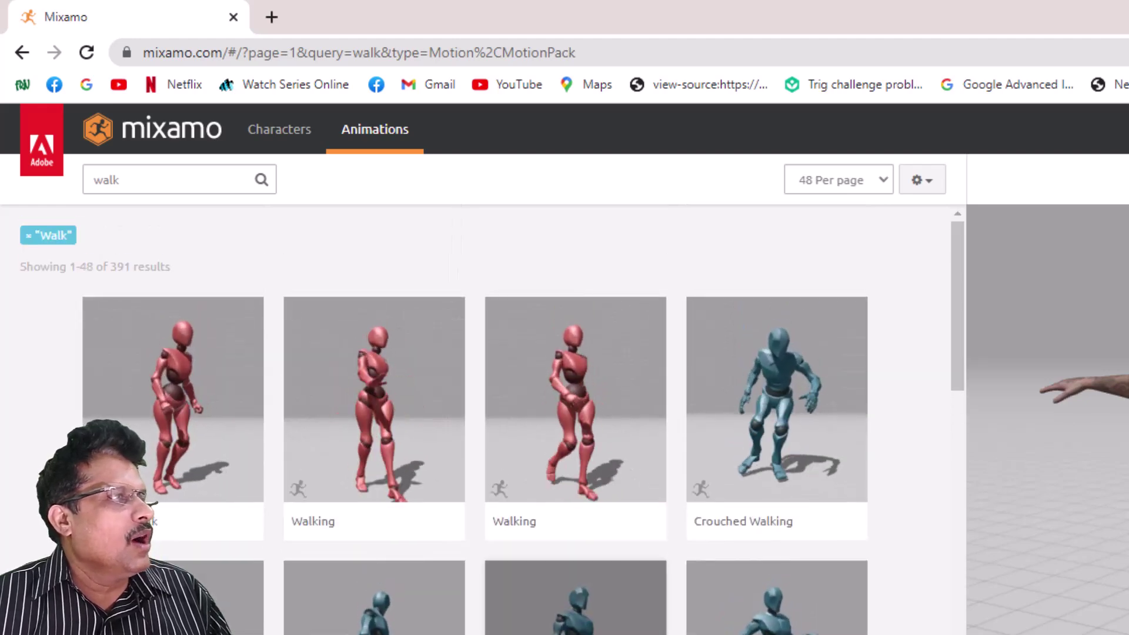
pyautogui.scroll(-8, 475, 412)
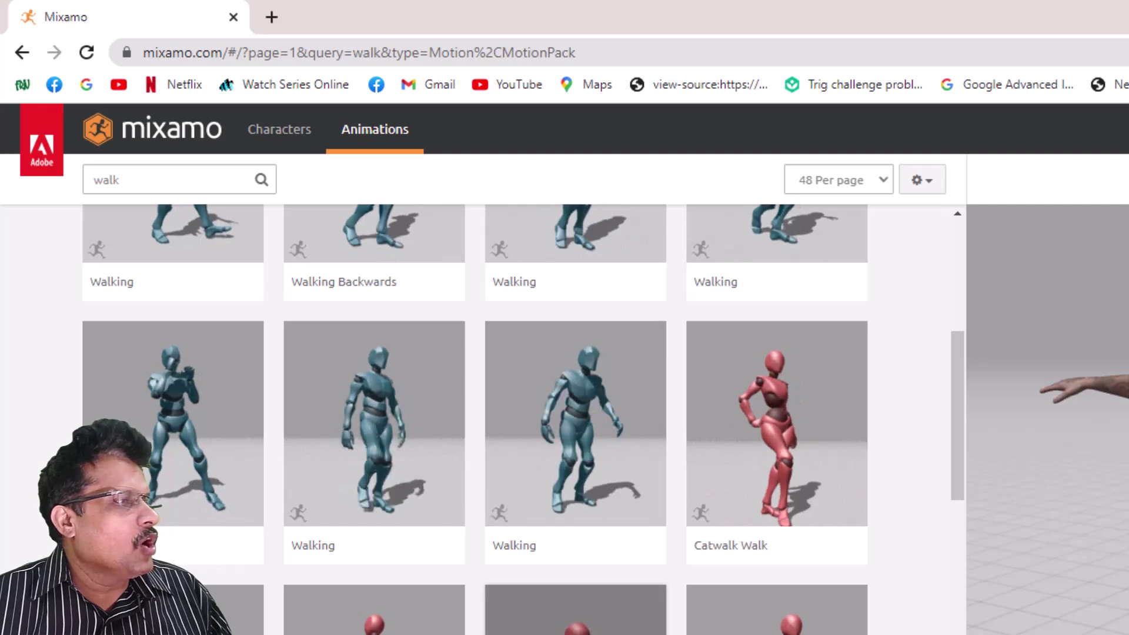
pyautogui.scroll(-4, 475, 411)
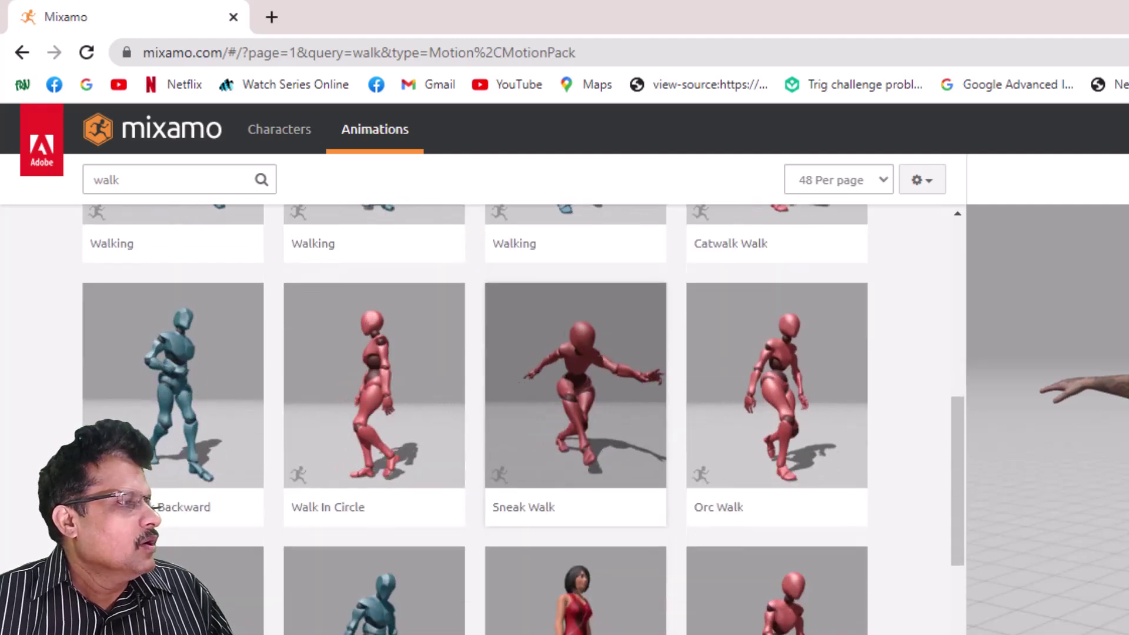
pyautogui.scroll(12, 475, 412)
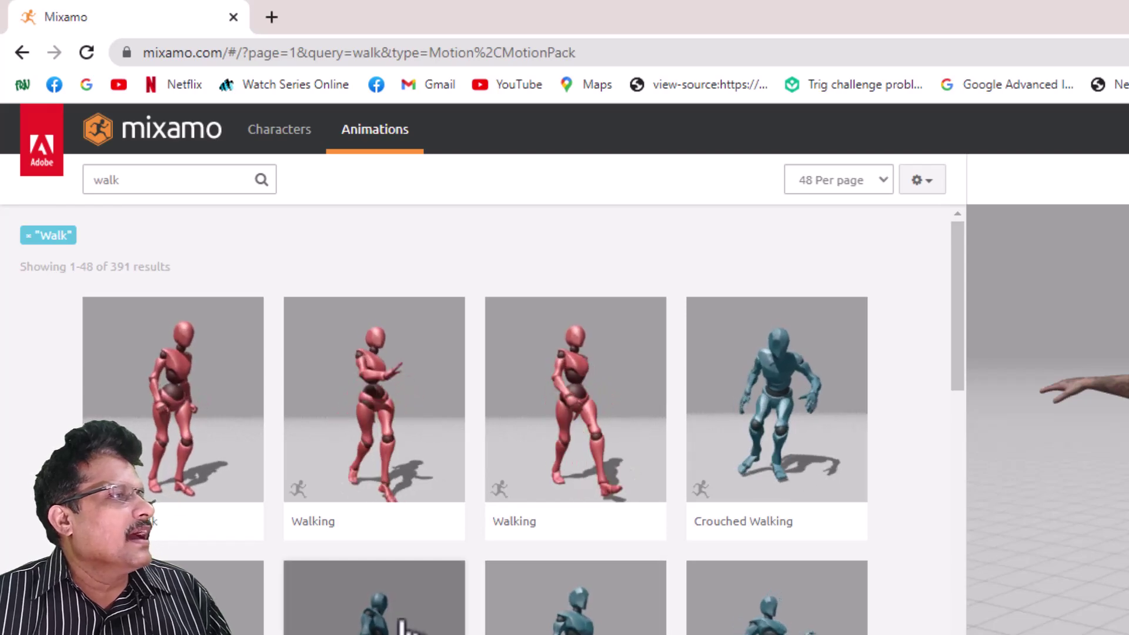
pyautogui.scroll(-12, 434, 416)
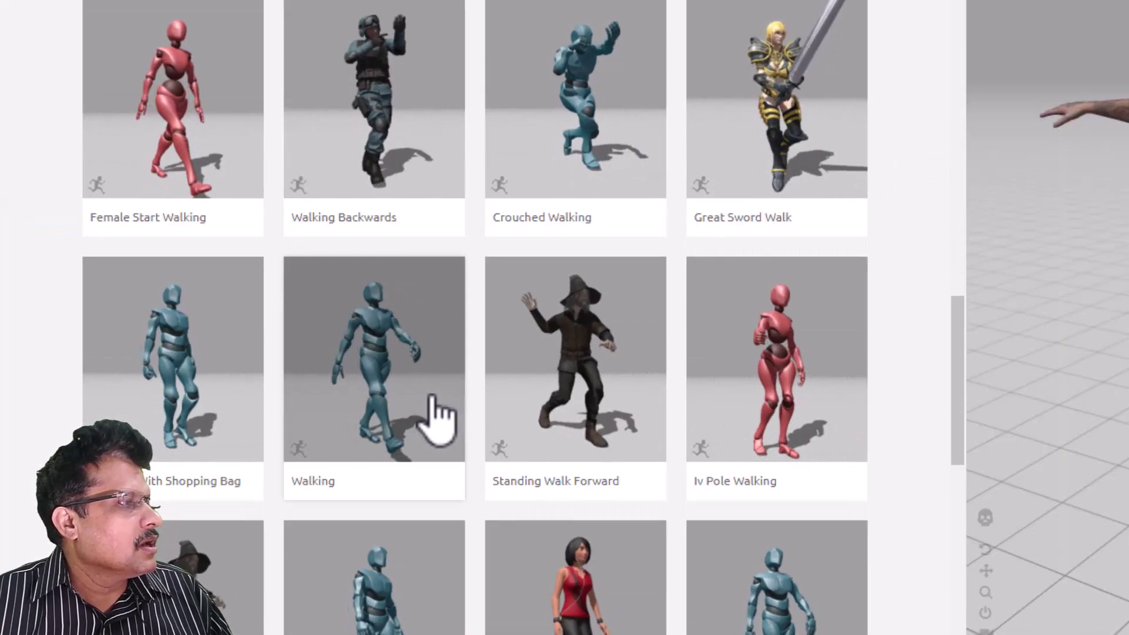
pyautogui.click(358, 381)
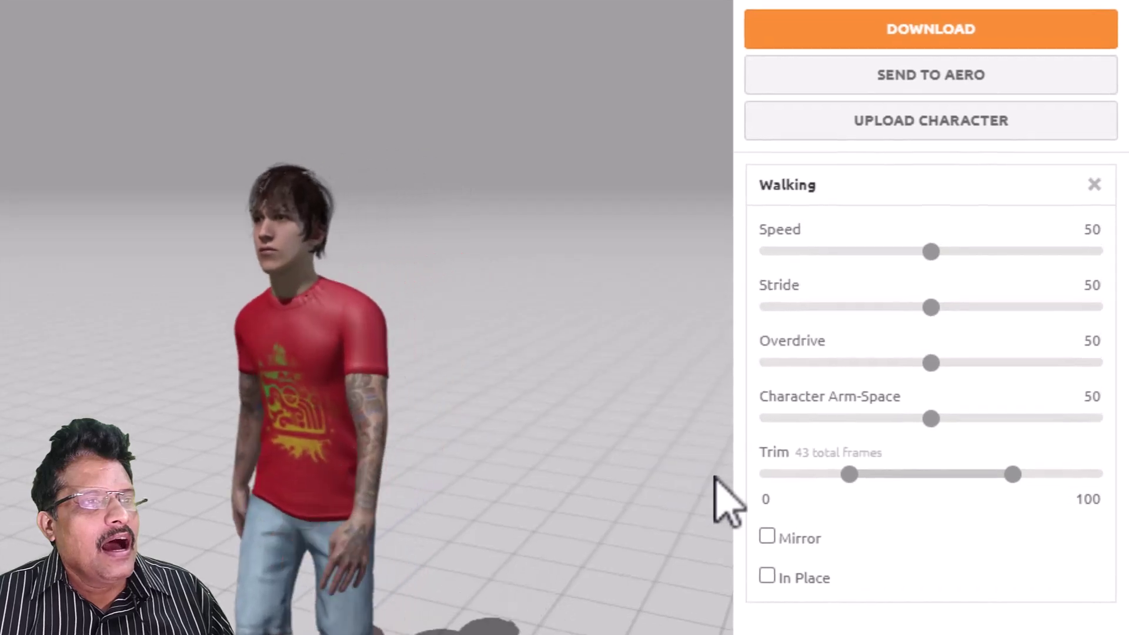
# Make the Walking animation play in place and try a higher speed before resetting it to 50
pyautogui.click(768, 576)
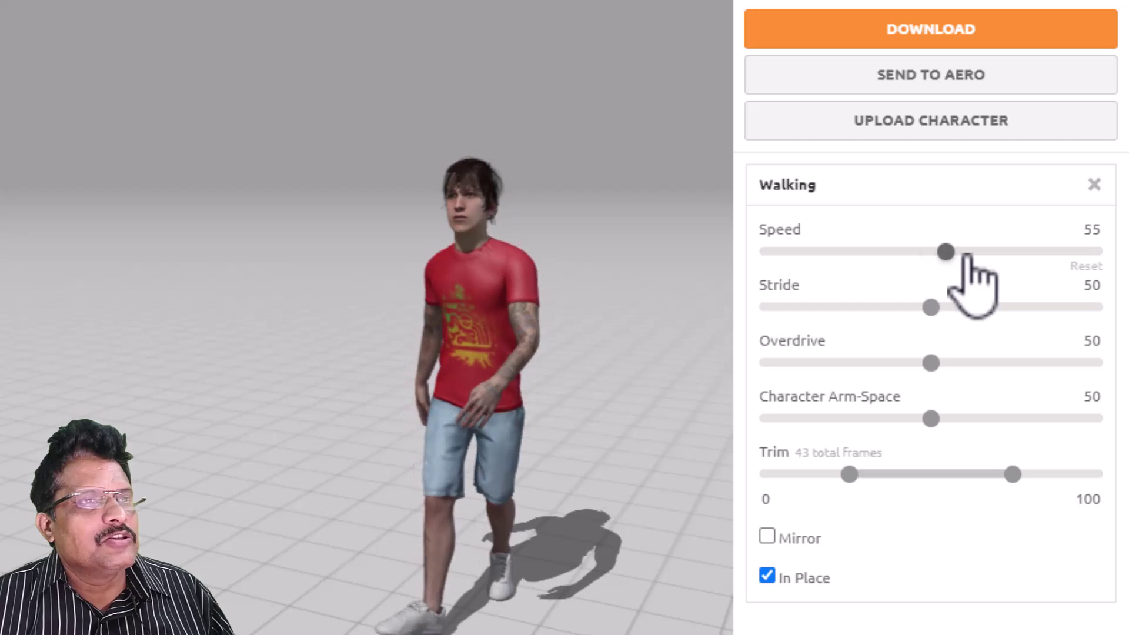
pyautogui.click(1036, 260)
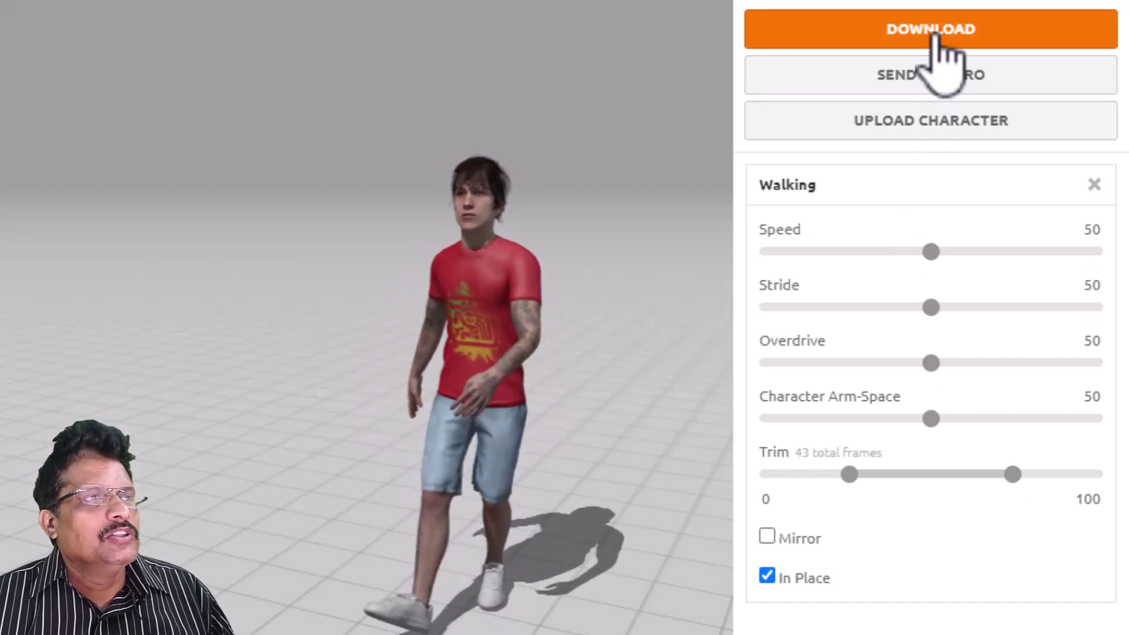
# Download the Walking animation as FBX Binary, Without Skin, at 30 frames per second with no keyframe reduction
pyautogui.click(937, 32)
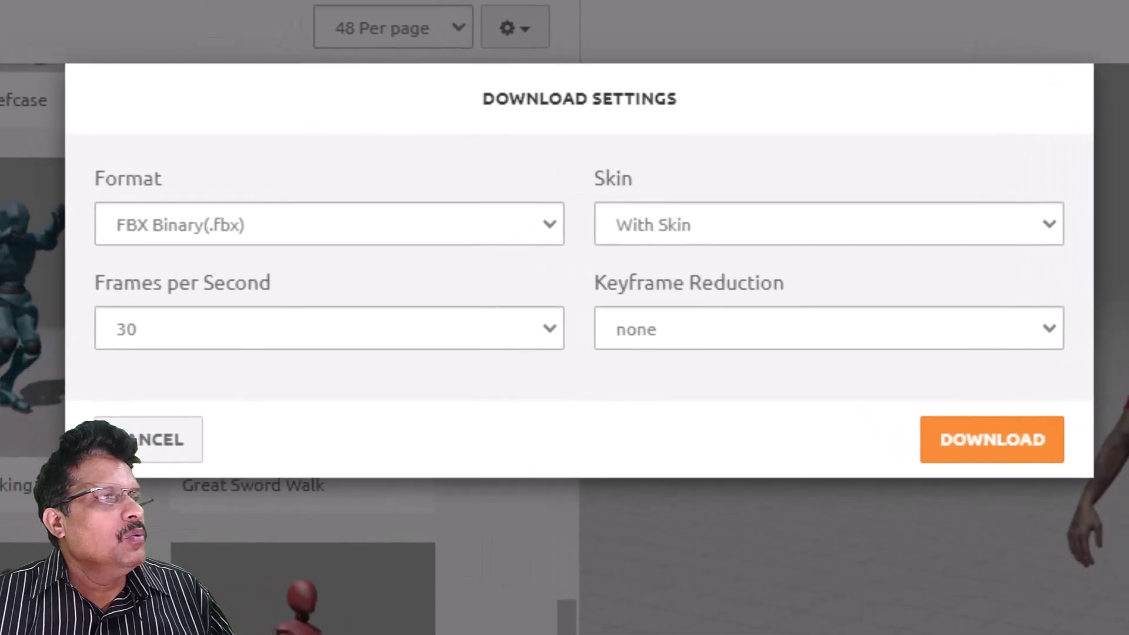
pyautogui.click(767, 232)
pyautogui.click(758, 280)
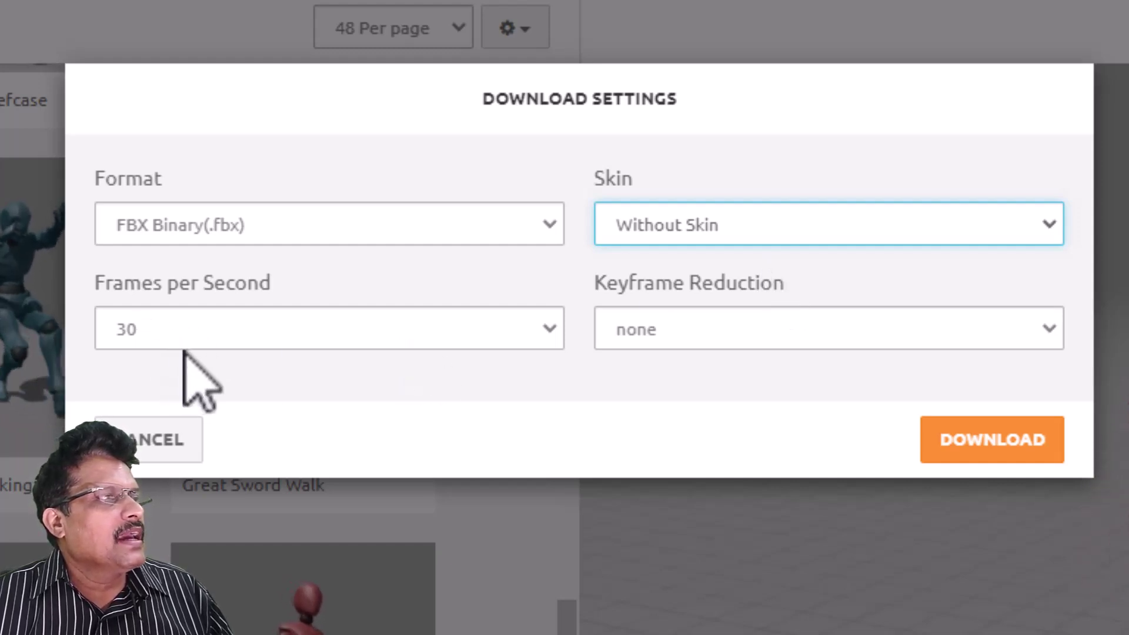
pyautogui.click(767, 333)
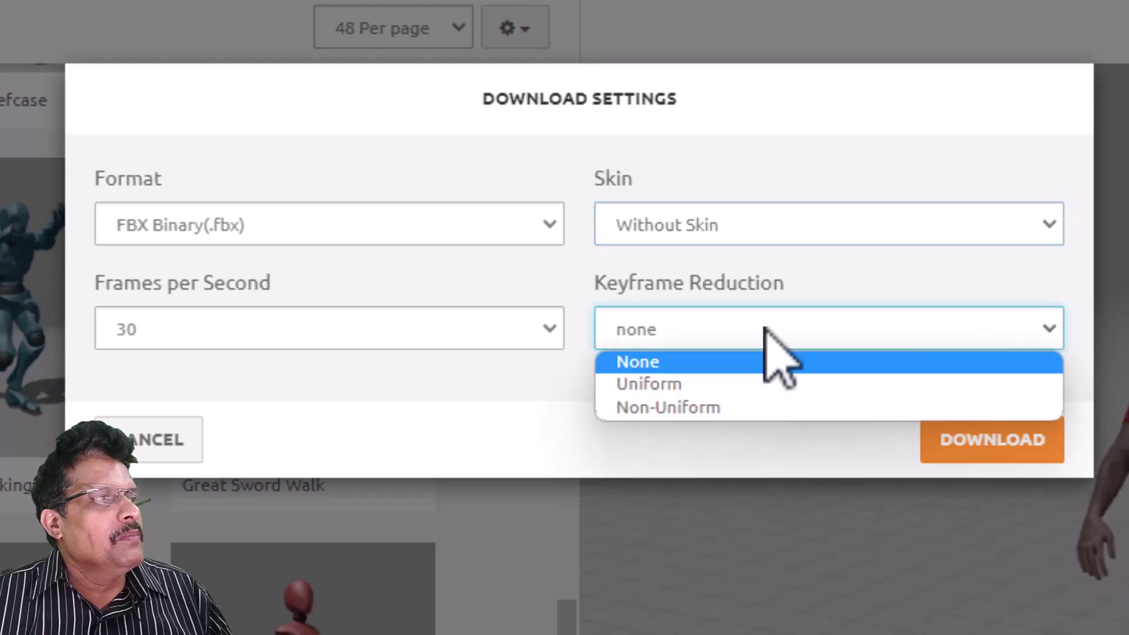
pyautogui.click(766, 329)
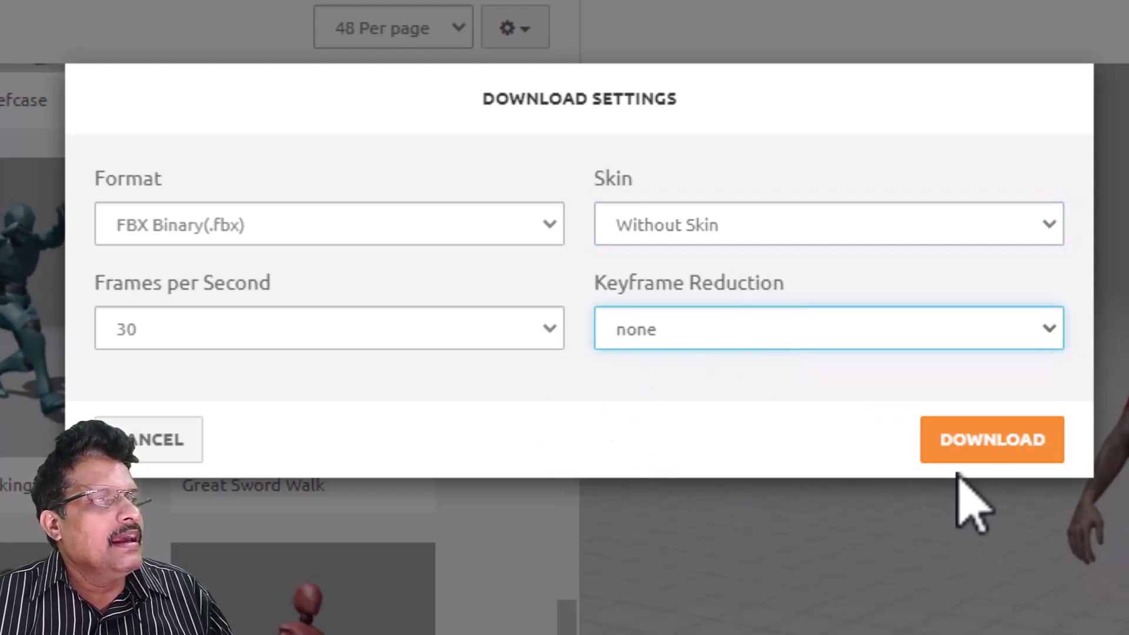
pyautogui.click(981, 450)
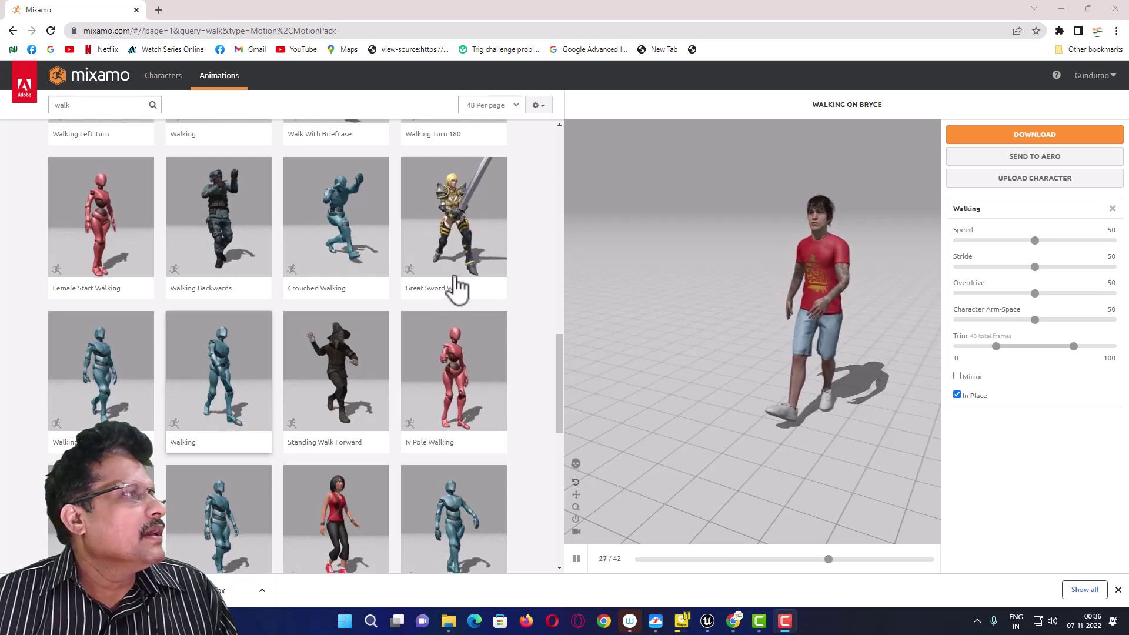
# Search the animations for "run" and apply the blue mannequin's Running animation beside Run Backwards to the character
pyautogui.click(78, 107)
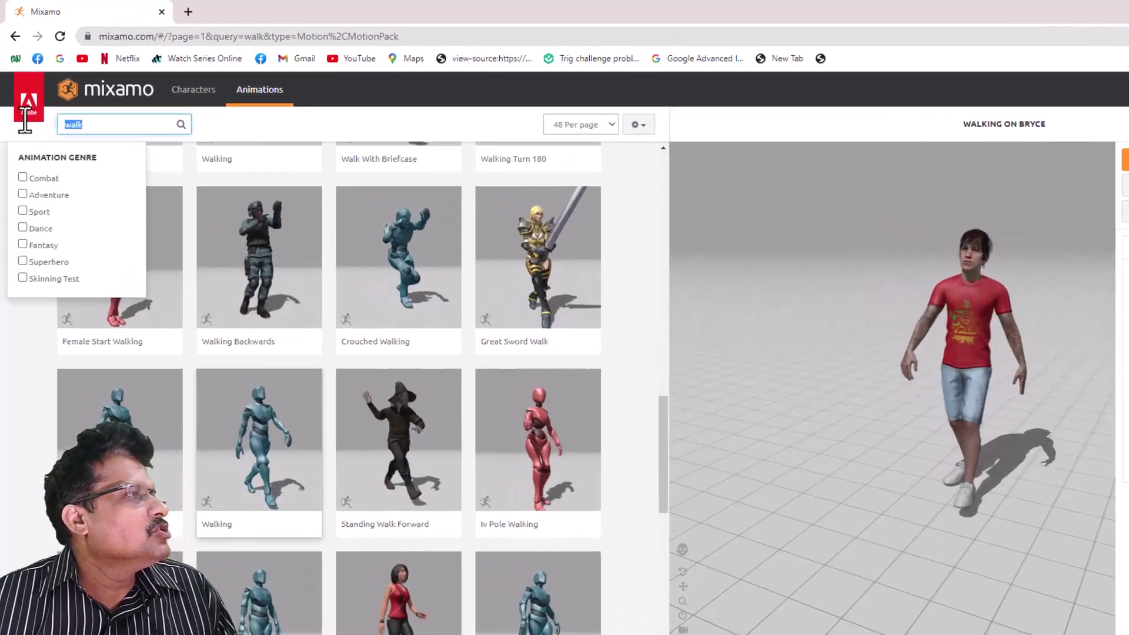
pyautogui.write('run')
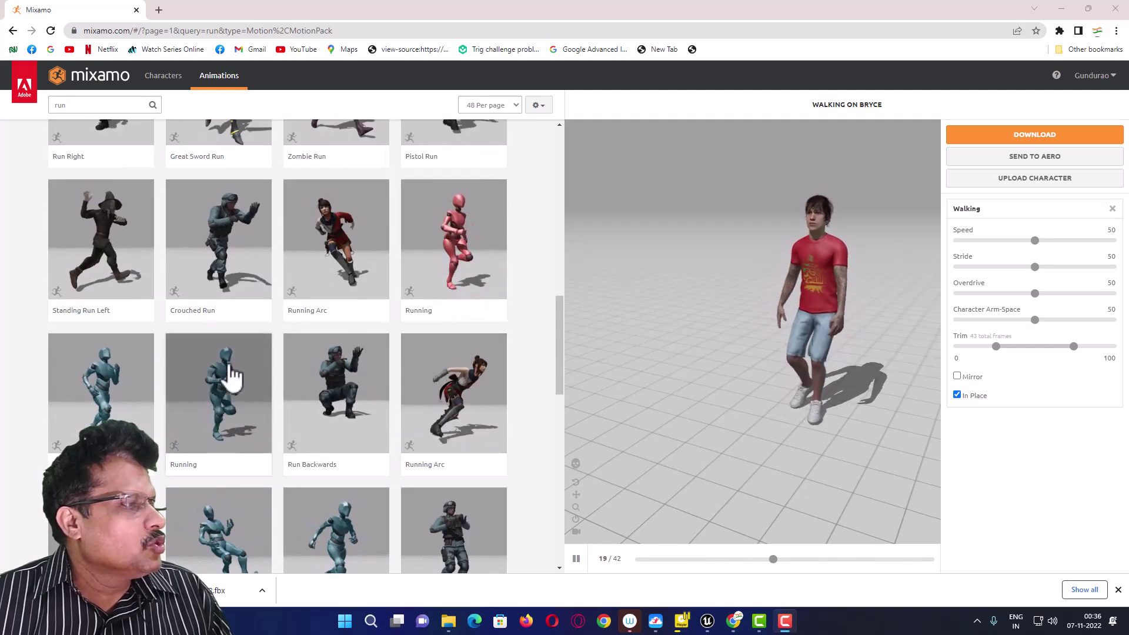
pyautogui.click(222, 391)
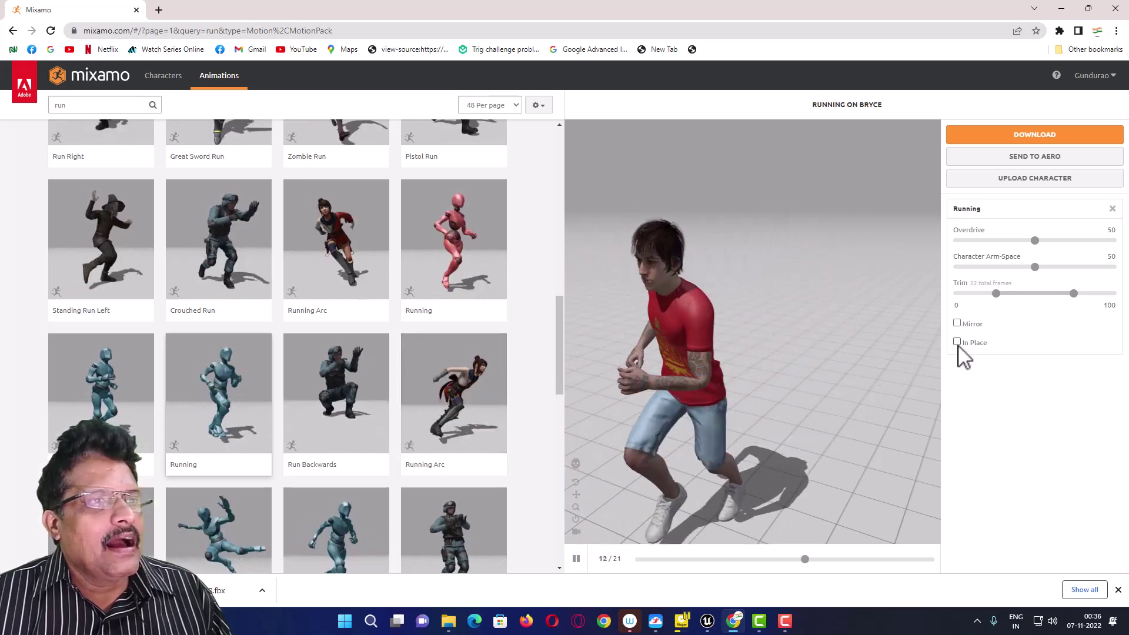
# Make the Running animation play in place with Overdrive 70 and download it as FBX Binary, Without Skin, at 30 frames per second
pyautogui.click(957, 342)
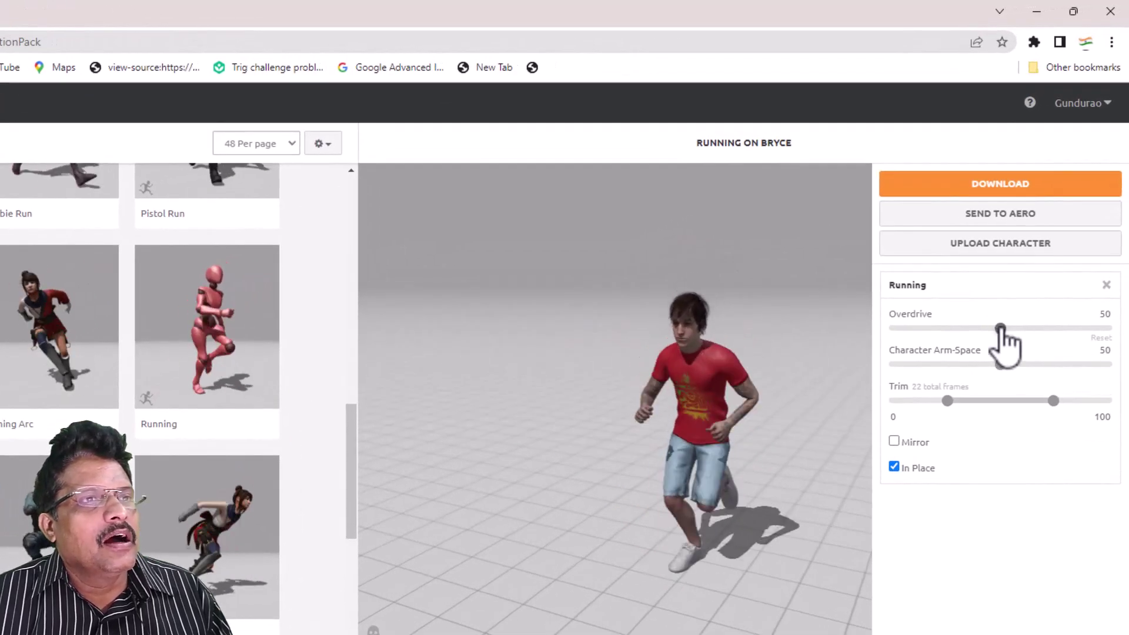
pyautogui.click(1041, 328)
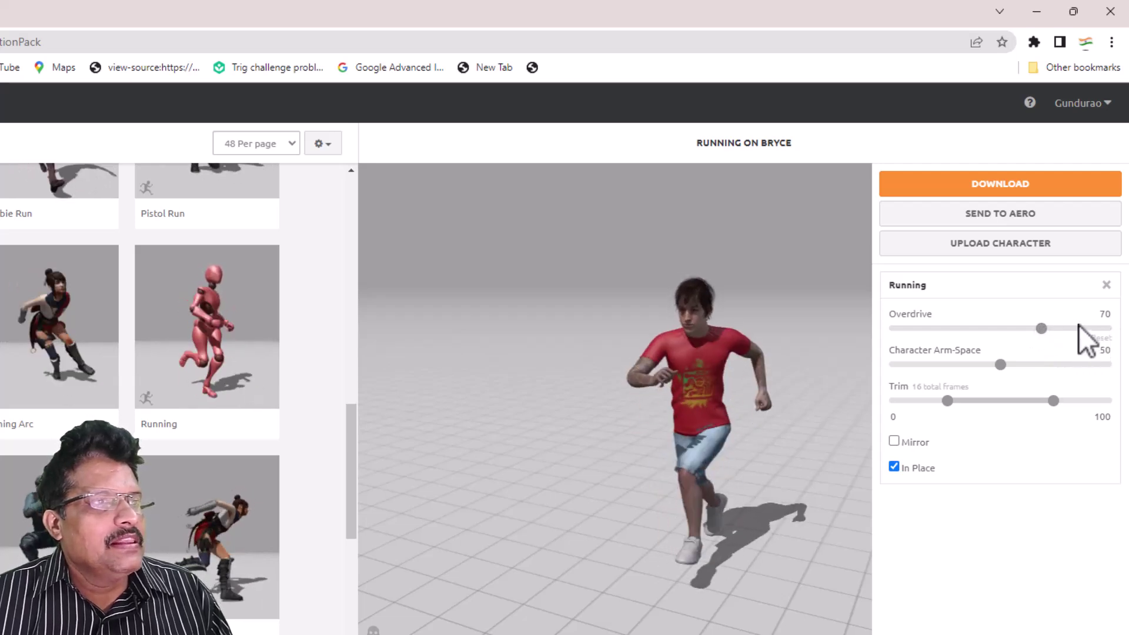
pyautogui.click(1001, 184)
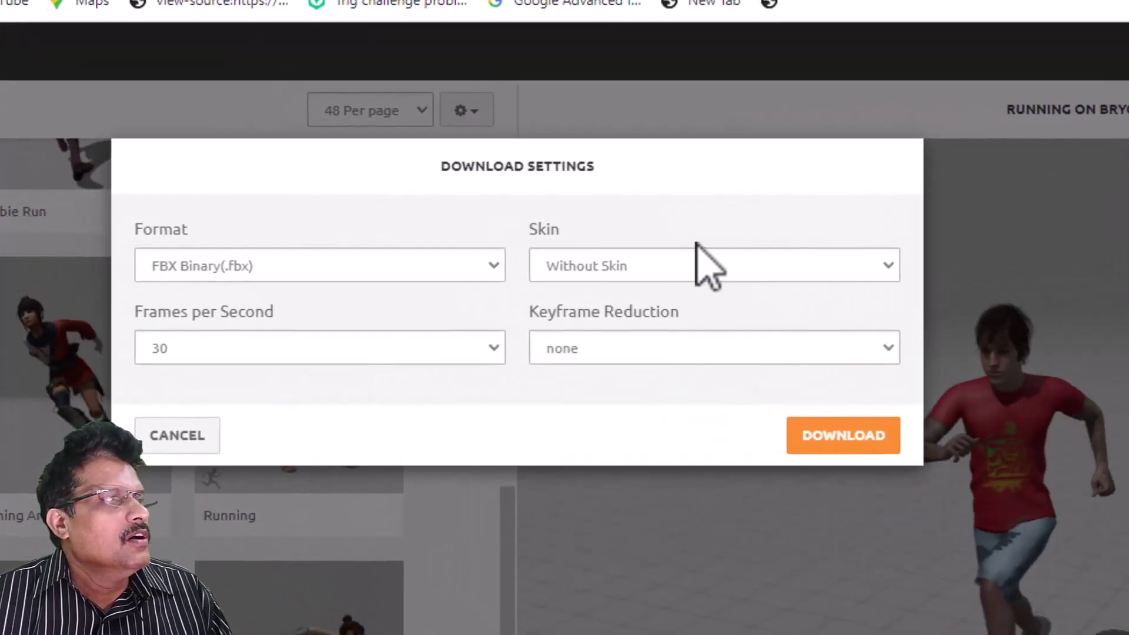
pyautogui.click(831, 442)
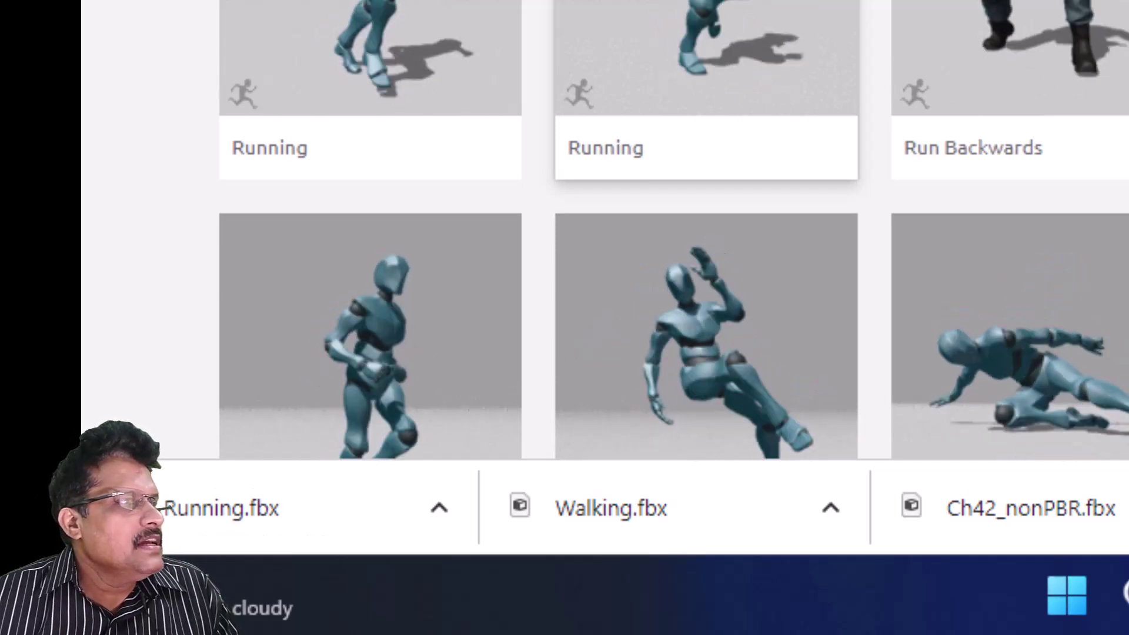
# Search the animations for "drunk"
pyautogui.scroll(5, 674, 235)
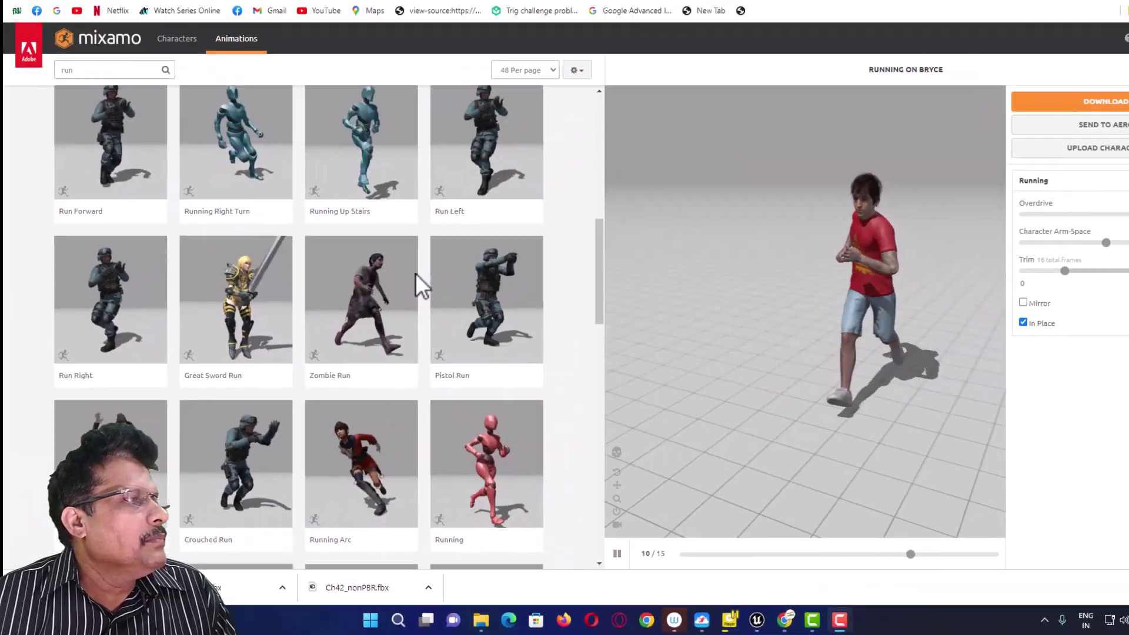
pyautogui.scroll(3, 405, 294)
pyautogui.scroll(7, 391, 306)
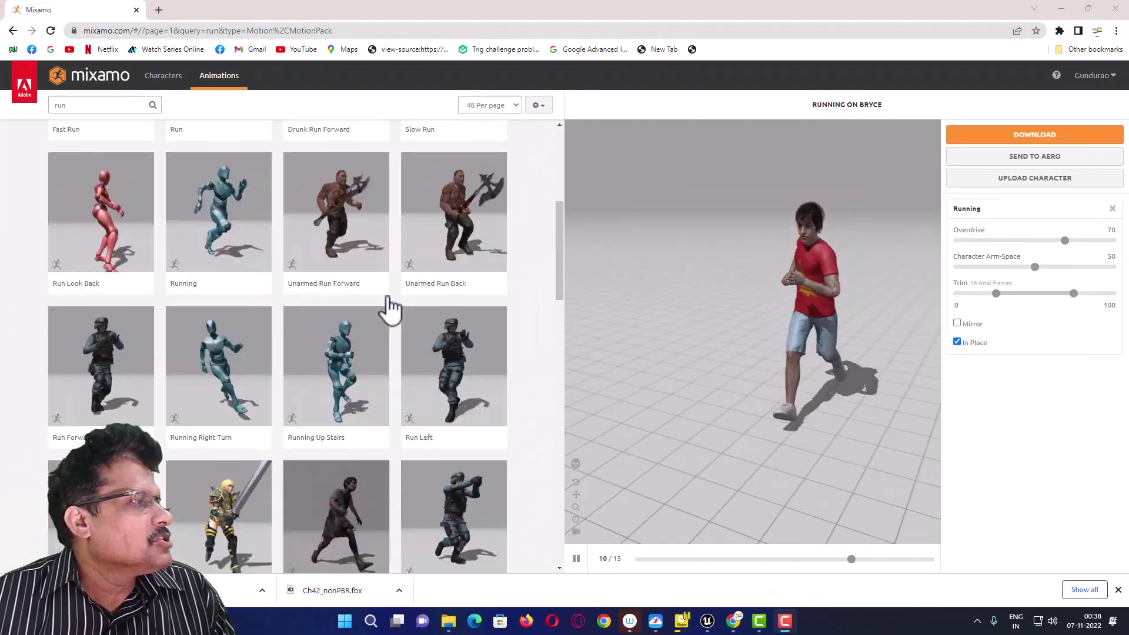
pyautogui.doubleClick(66, 105)
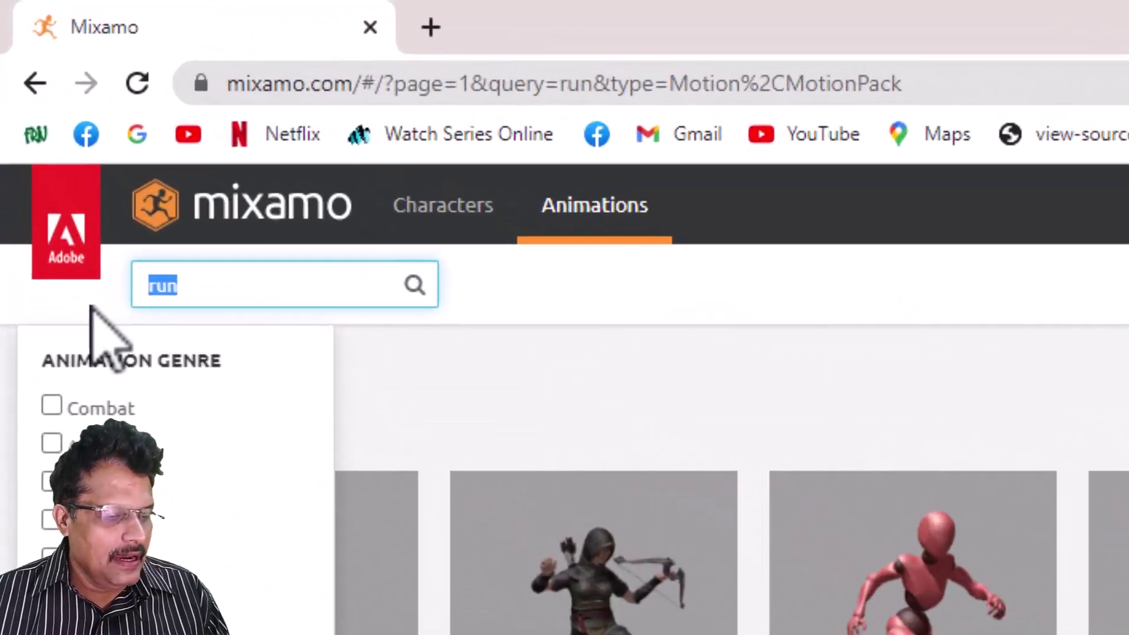
pyautogui.write('drunk')
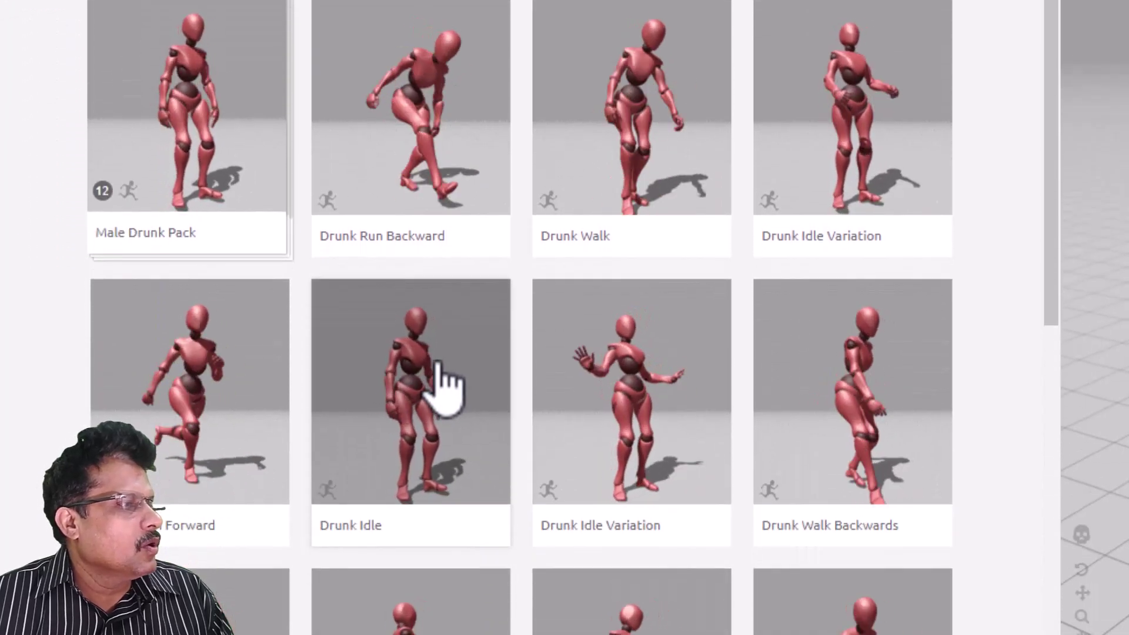
# Look through the drunk animations and apply Drunk Walk to the character
pyautogui.scroll(-4, 447, 383)
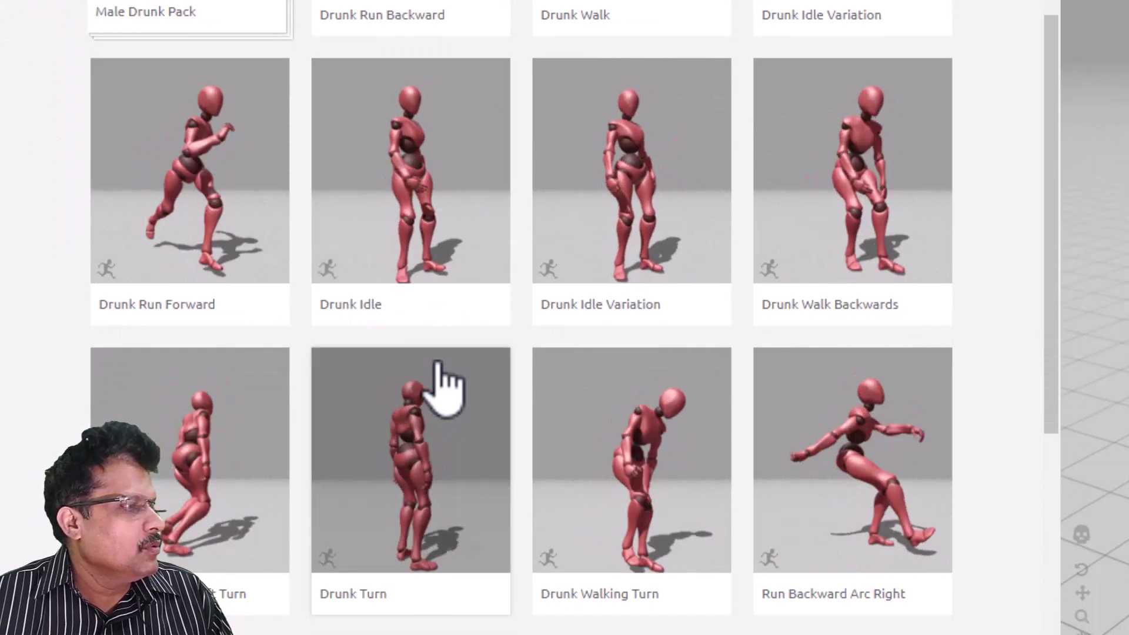
pyautogui.scroll(-5, 447, 384)
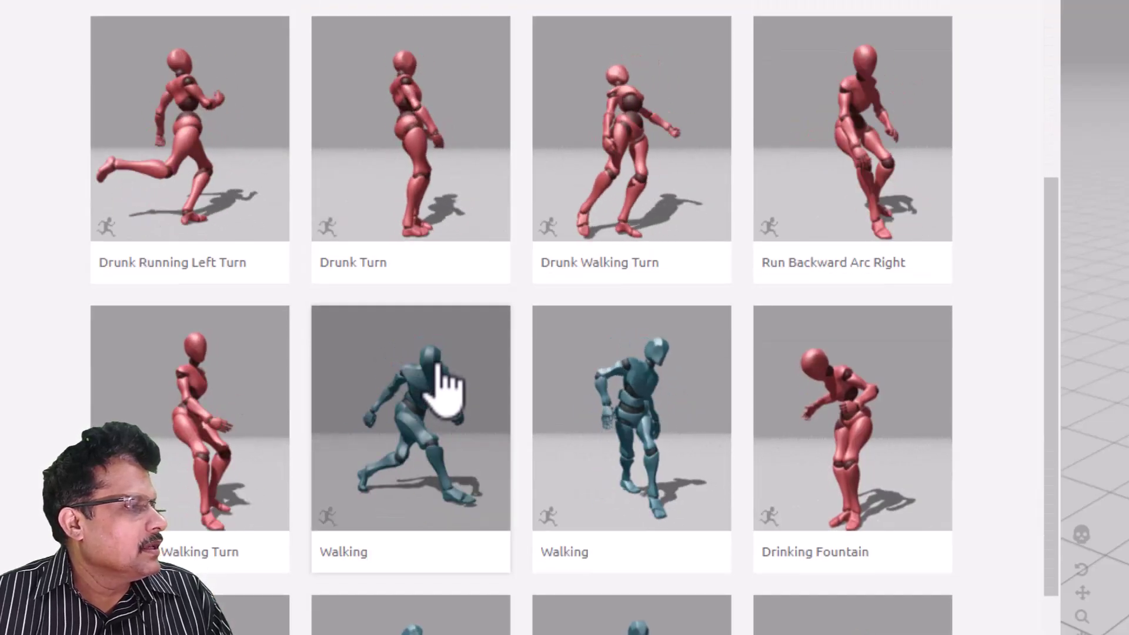
pyautogui.scroll(-4, 447, 384)
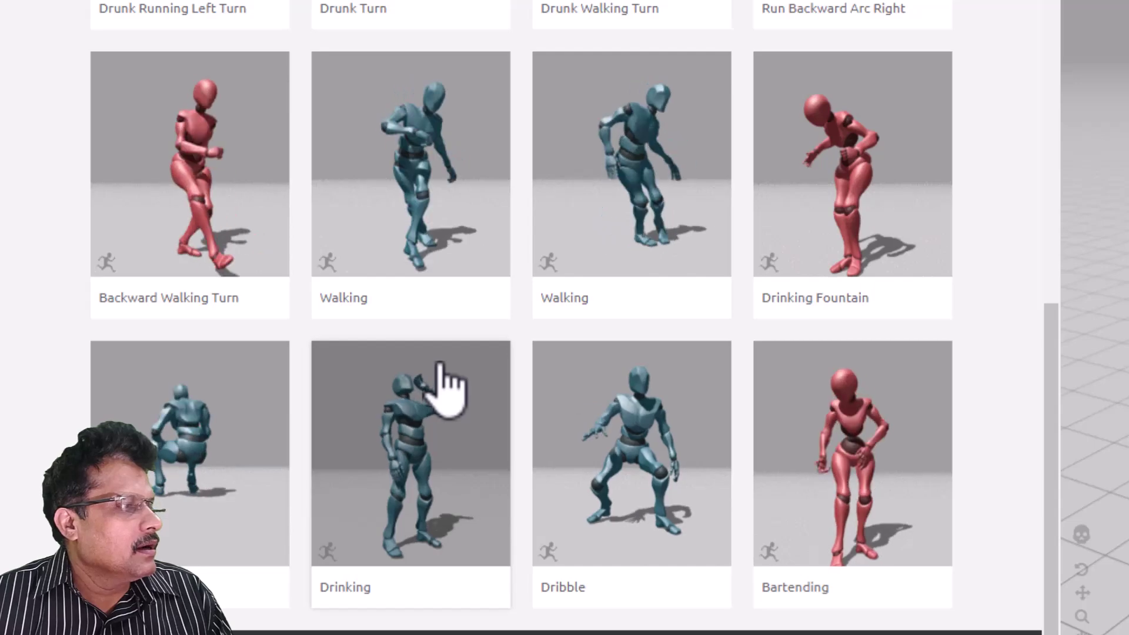
pyautogui.scroll(6, 447, 383)
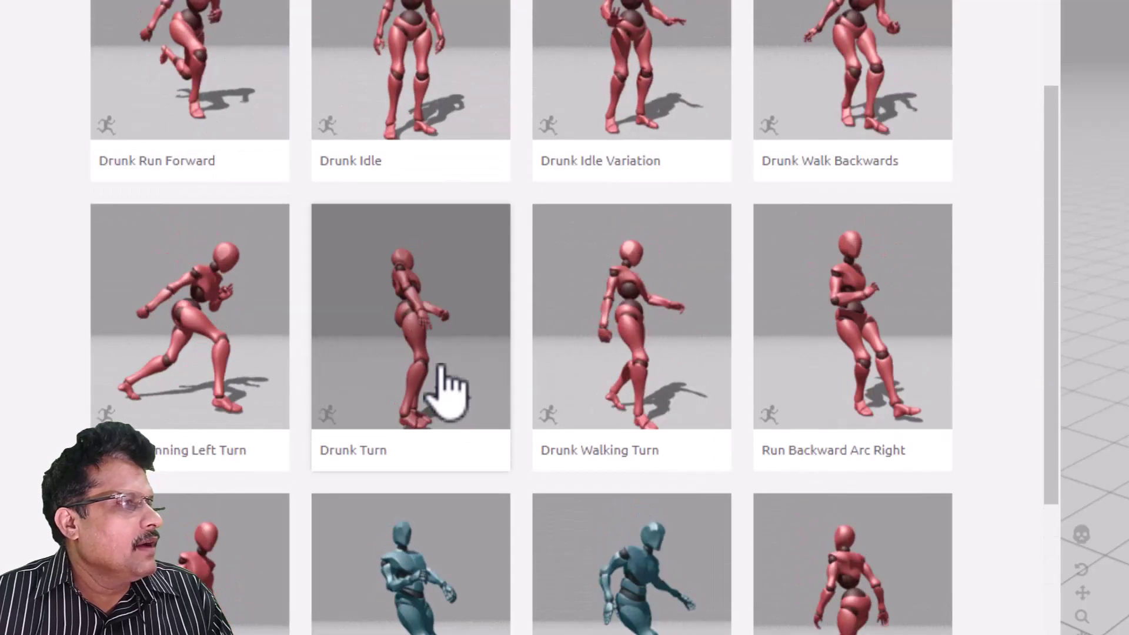
pyautogui.scroll(-6, 447, 384)
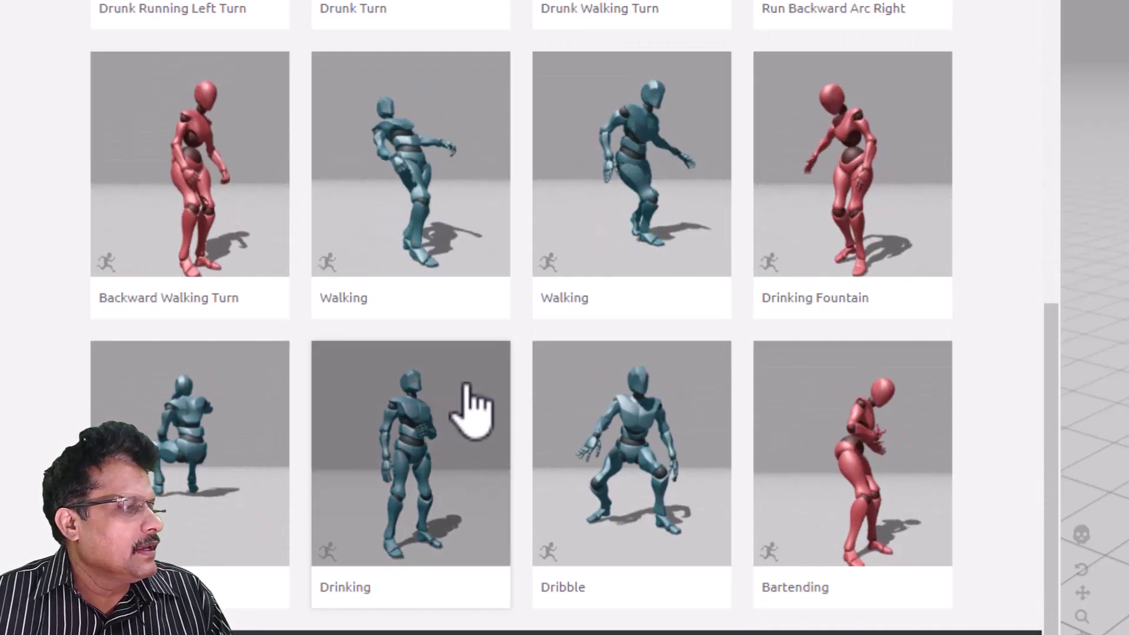
pyautogui.scroll(8, 468, 393)
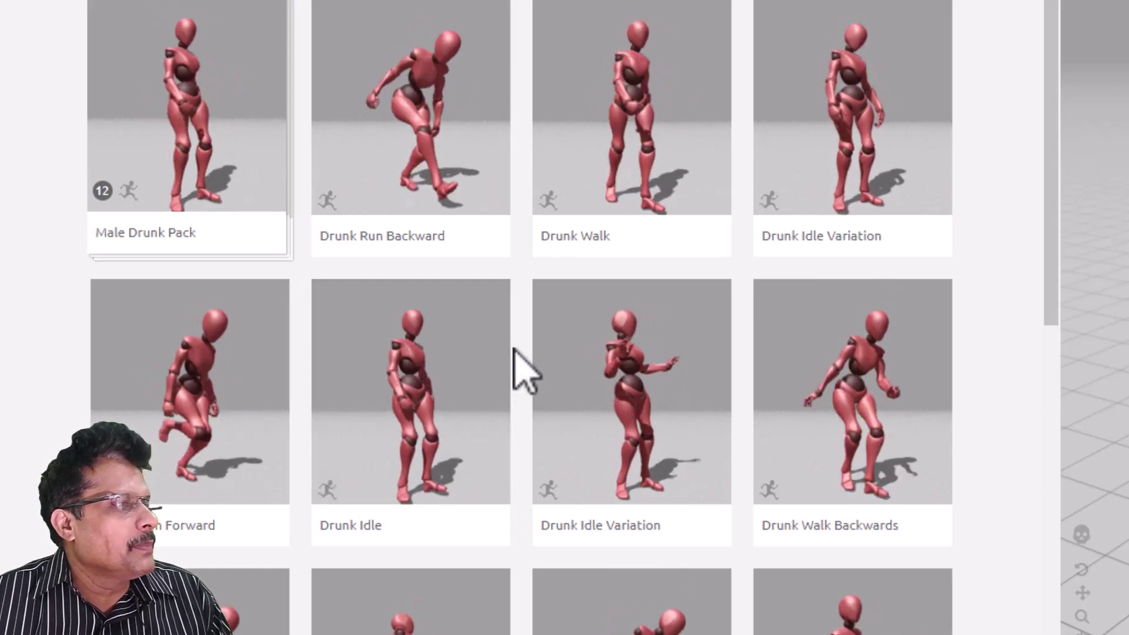
pyautogui.click(653, 130)
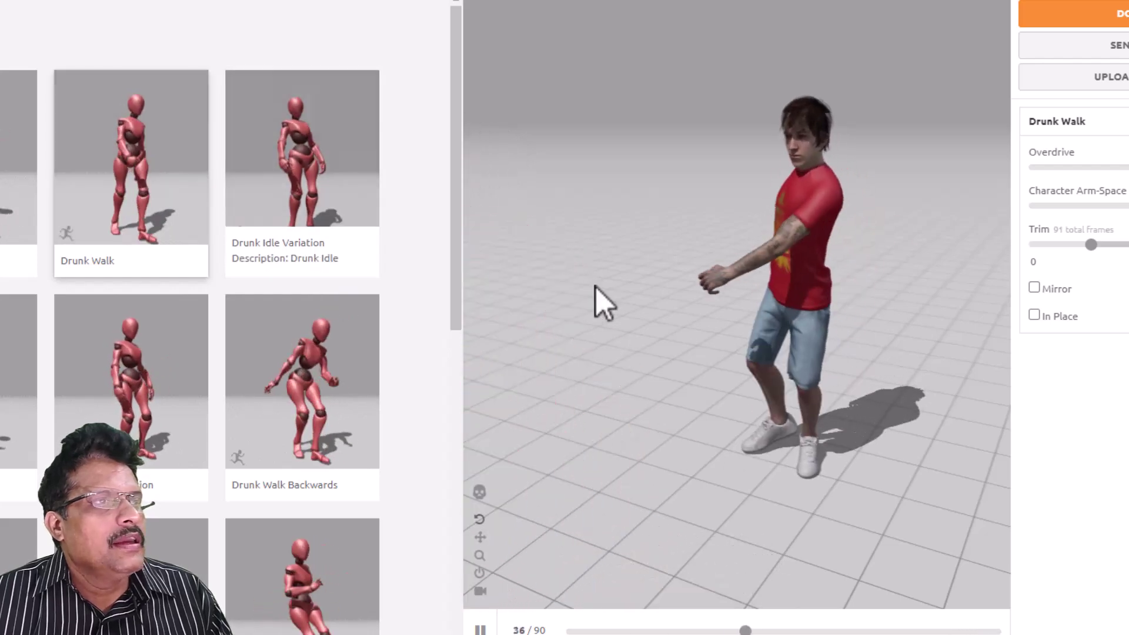
# Make the Drunk Walk animation play in place and download it as FBX Binary, Without Skin, at 30 frames per second with no keyframe reduction
pyautogui.click(1034, 316)
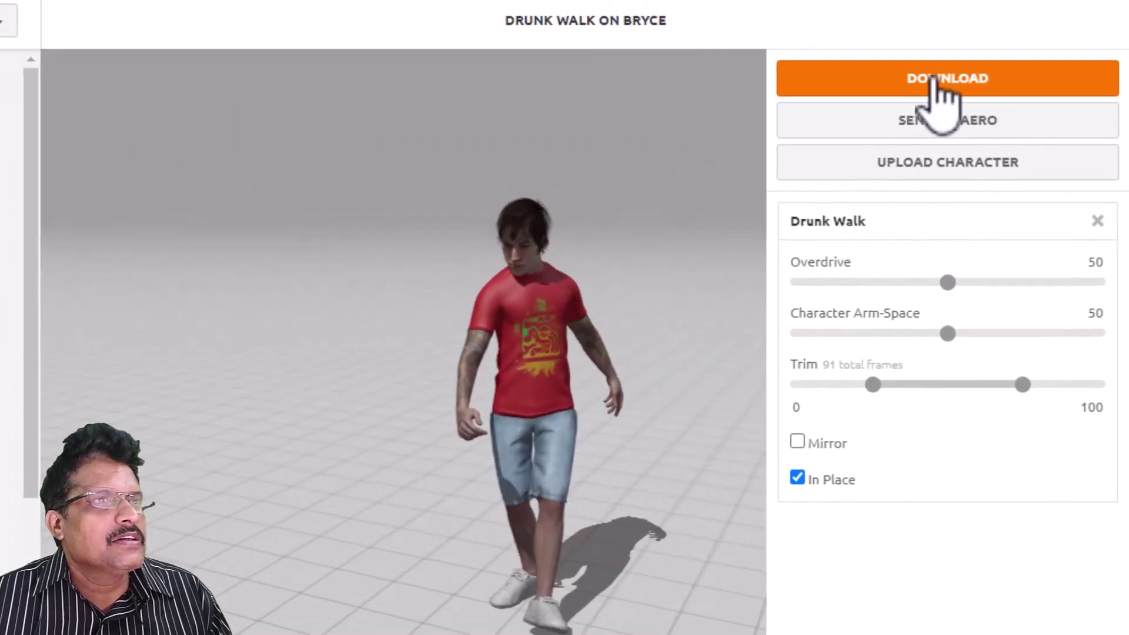
pyautogui.click(1041, 53)
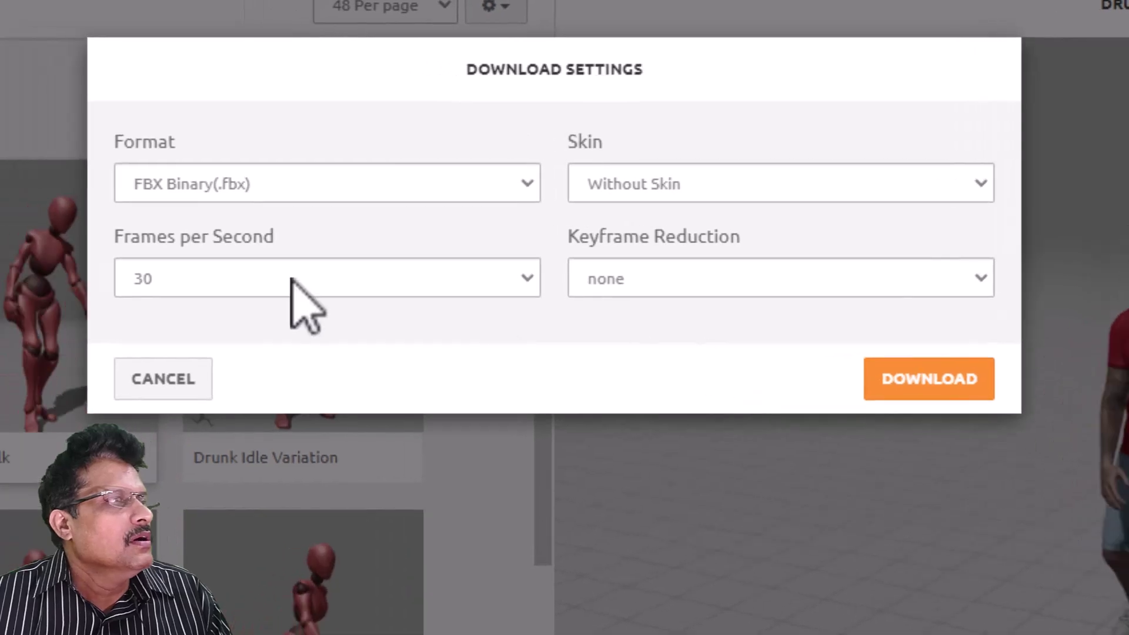
pyautogui.click(936, 385)
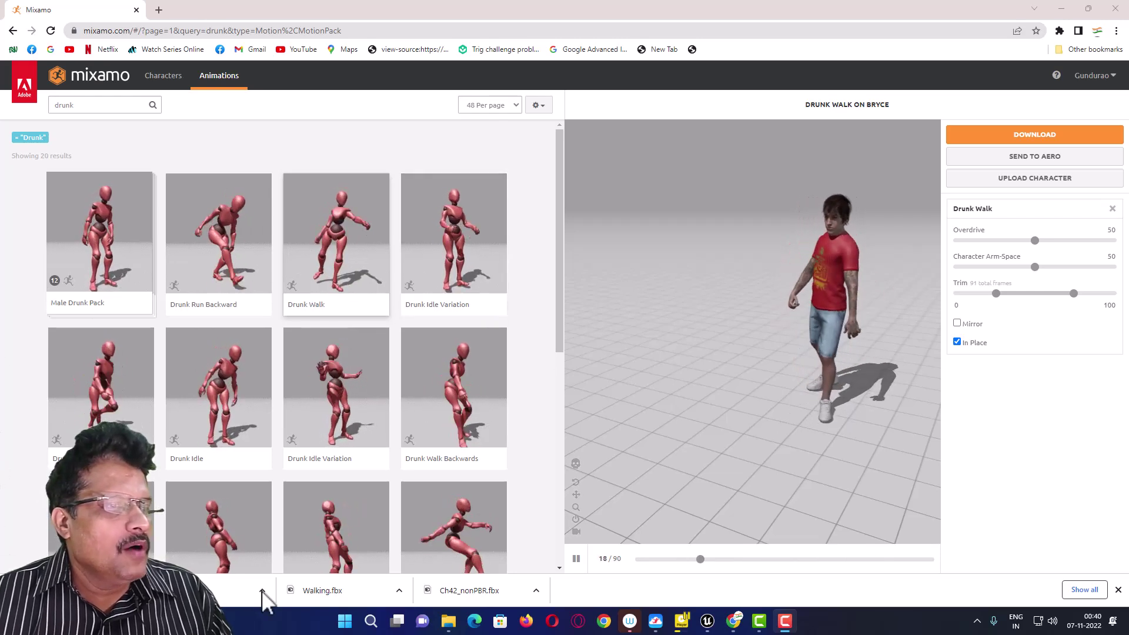
# Switch to Unreal Editor and examine the bryce_in_city street around the American Bank and Don's Donuts
pyautogui.click(707, 621)
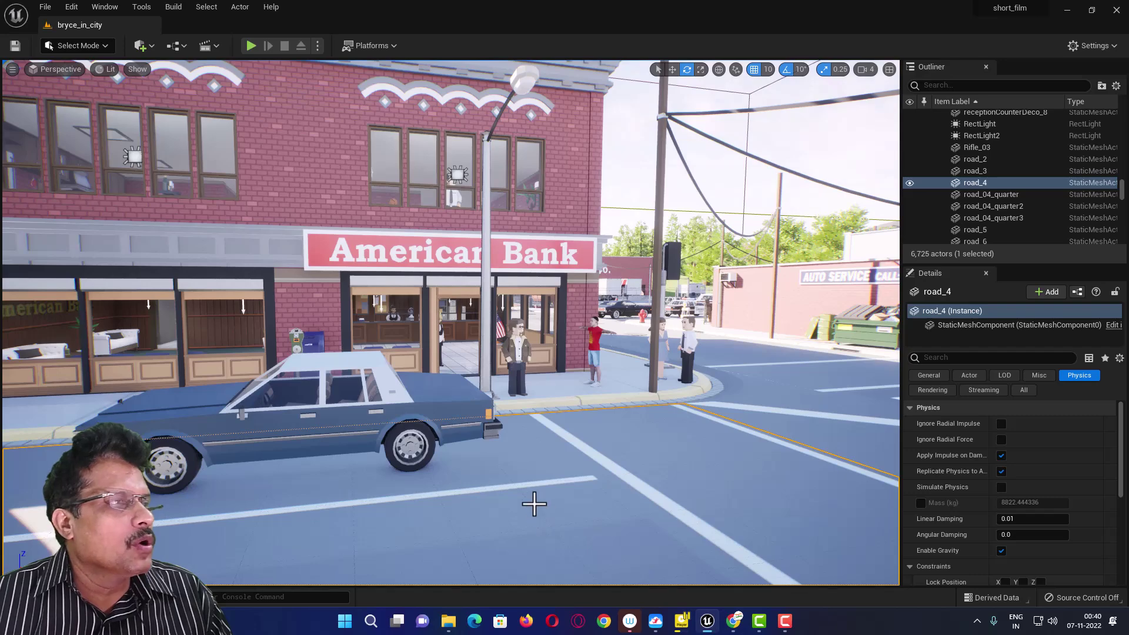
pyautogui.scroll(-5, 450, 323)
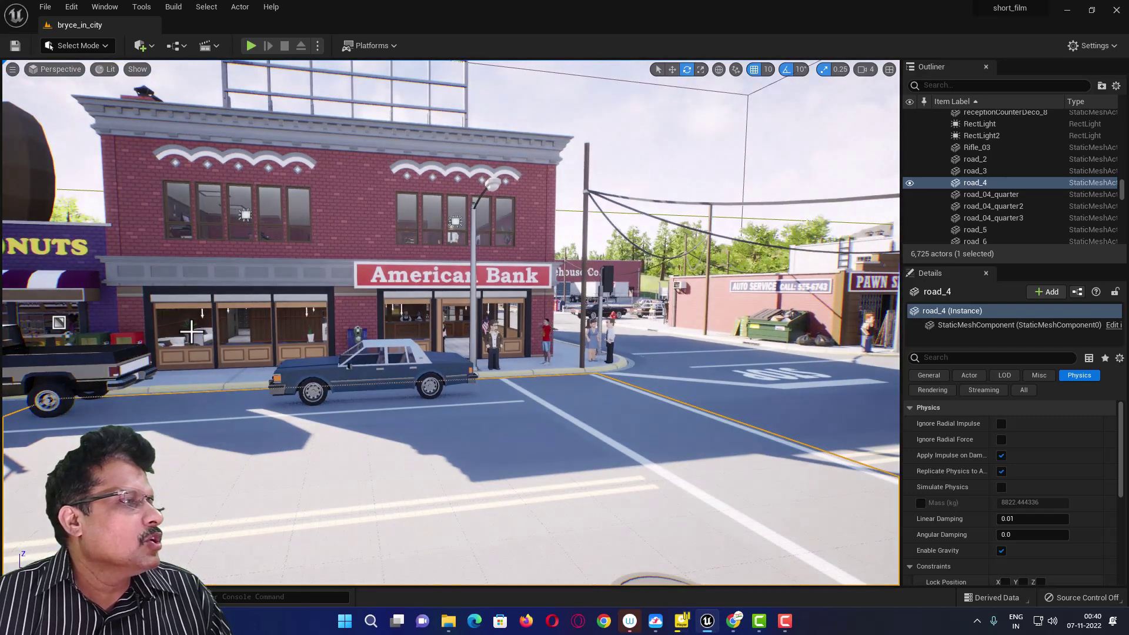
pyautogui.scroll(-3, 104, 327)
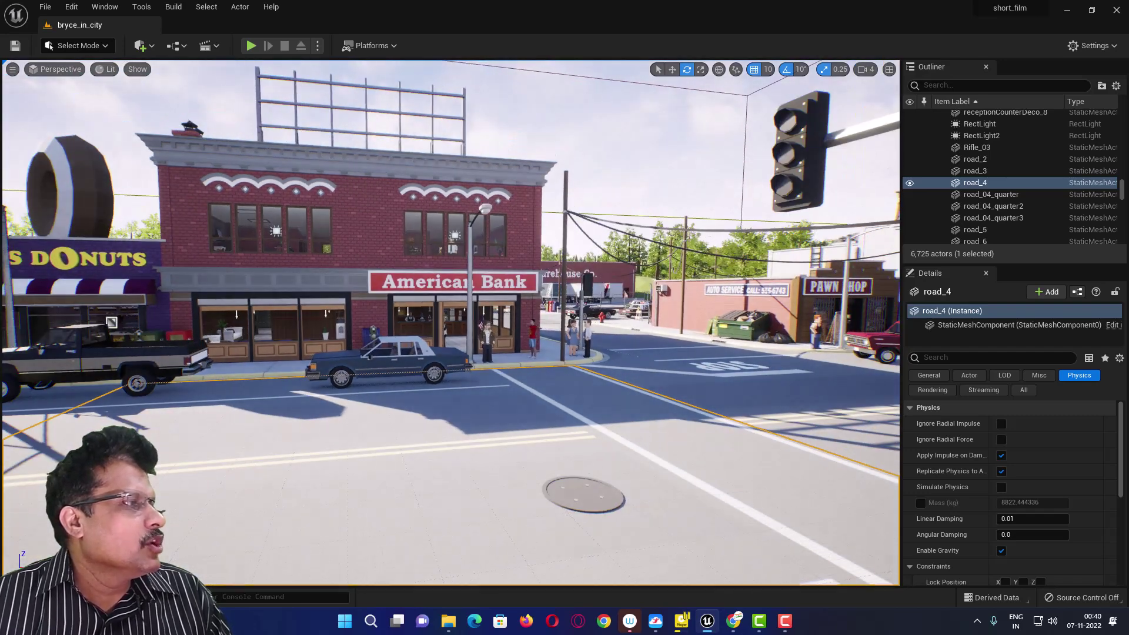
pyautogui.moveTo(104, 328); pyautogui.dragTo(370, 320, button='middle')
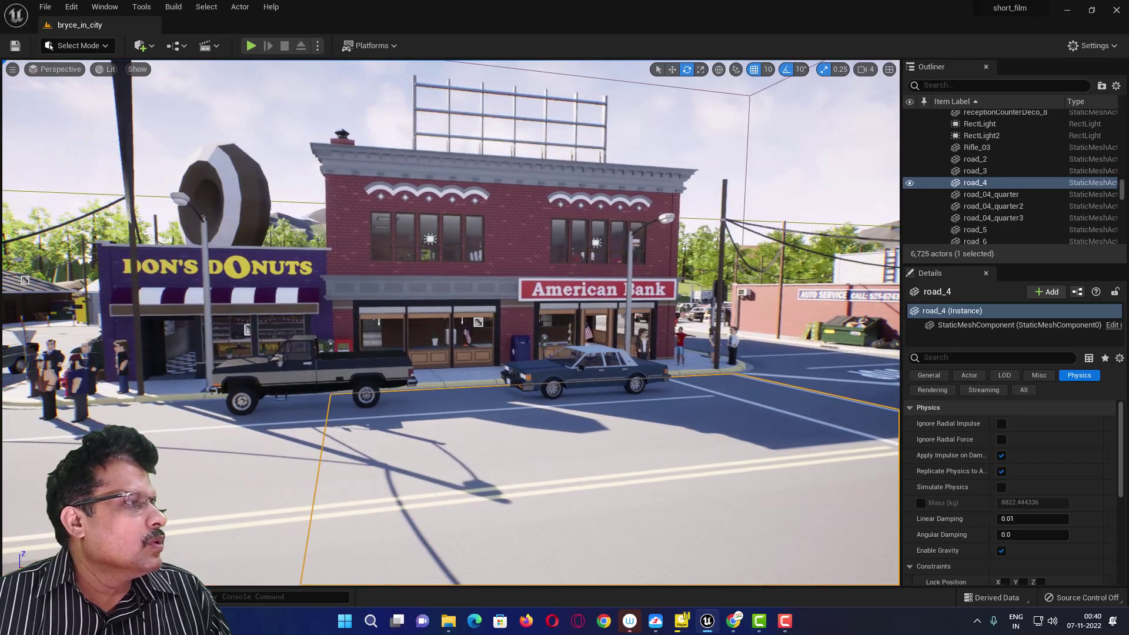
pyautogui.scroll(6, 371, 320)
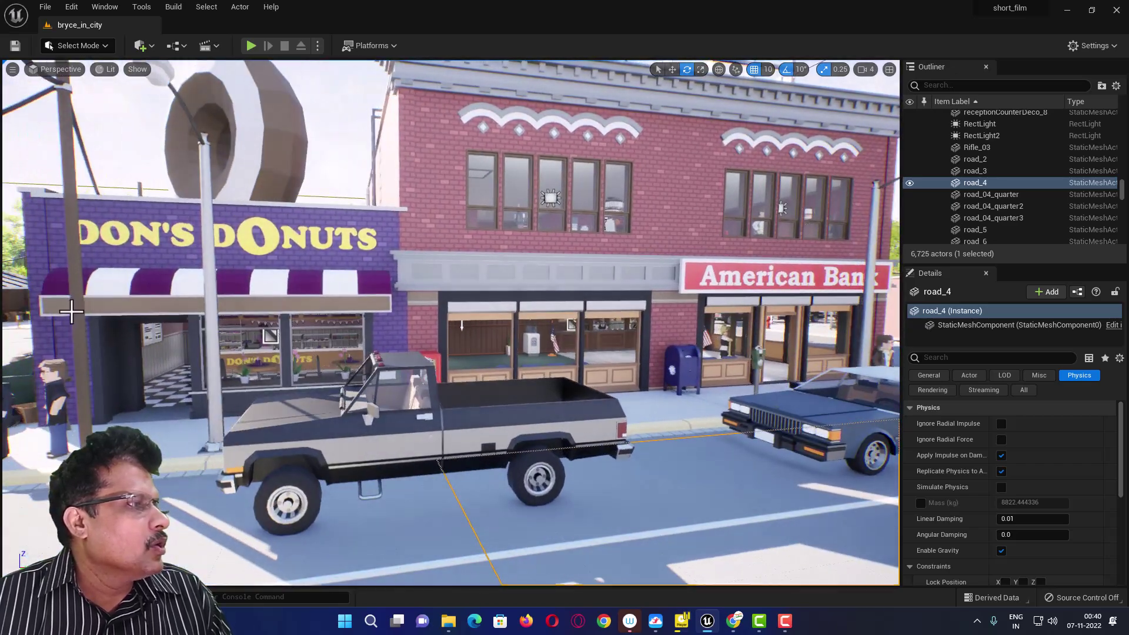
pyautogui.moveTo(70, 312); pyautogui.dragTo(139, 314, button='middle')
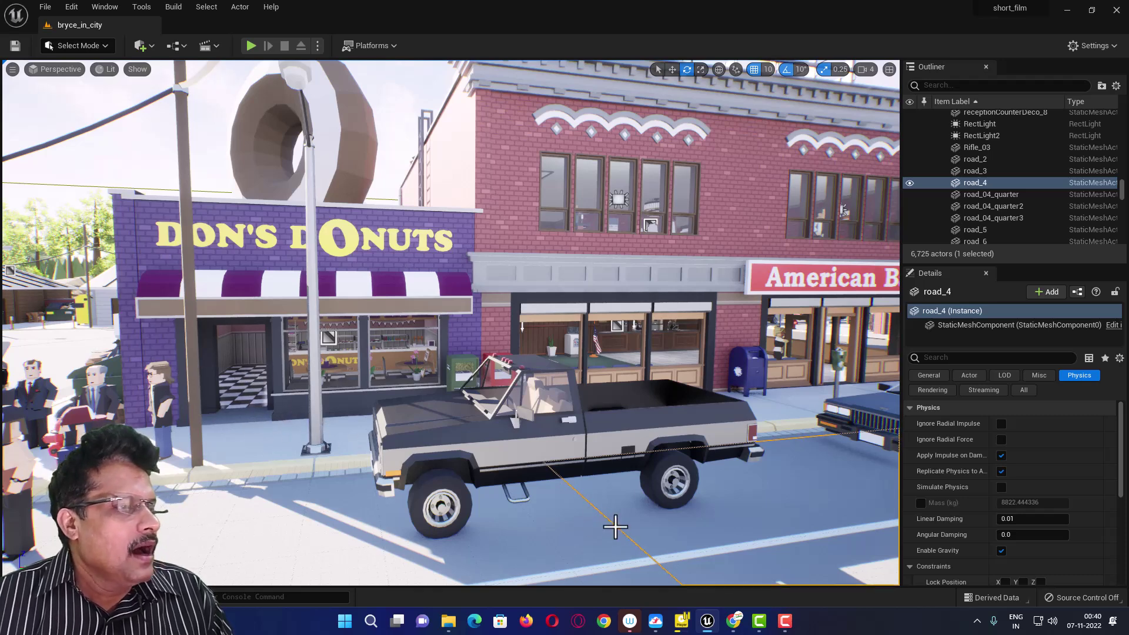
# Switch back to Mixamo in the browser and search the animations for "turn right"
pyautogui.click(729, 625)
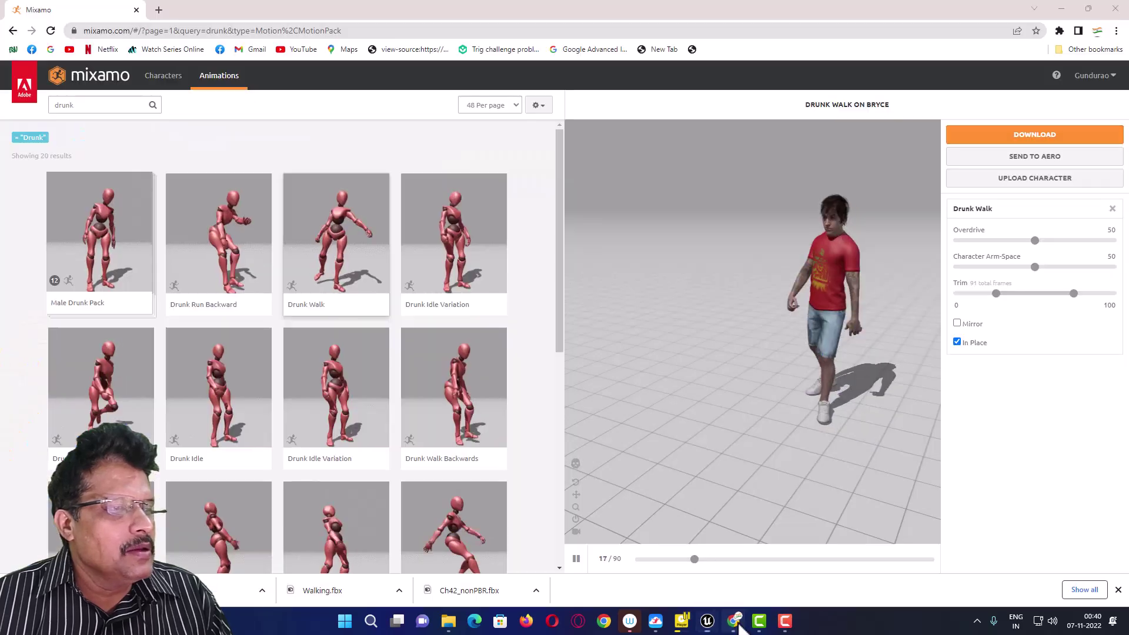
pyautogui.doubleClick(75, 104)
pyautogui.write('turn right')
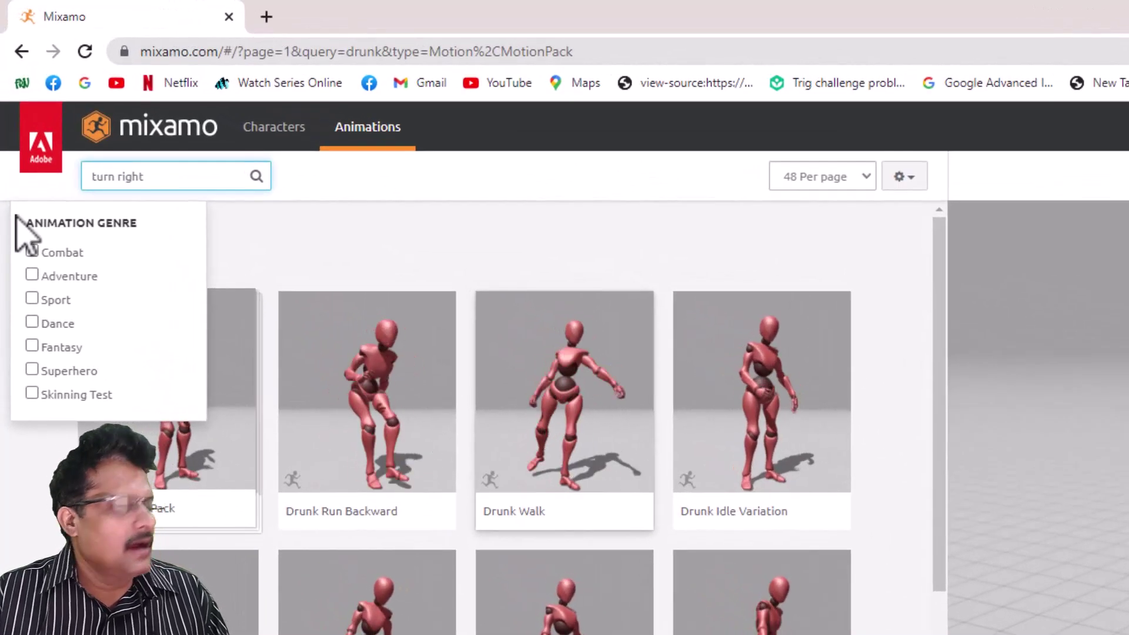
pyautogui.press('Return')
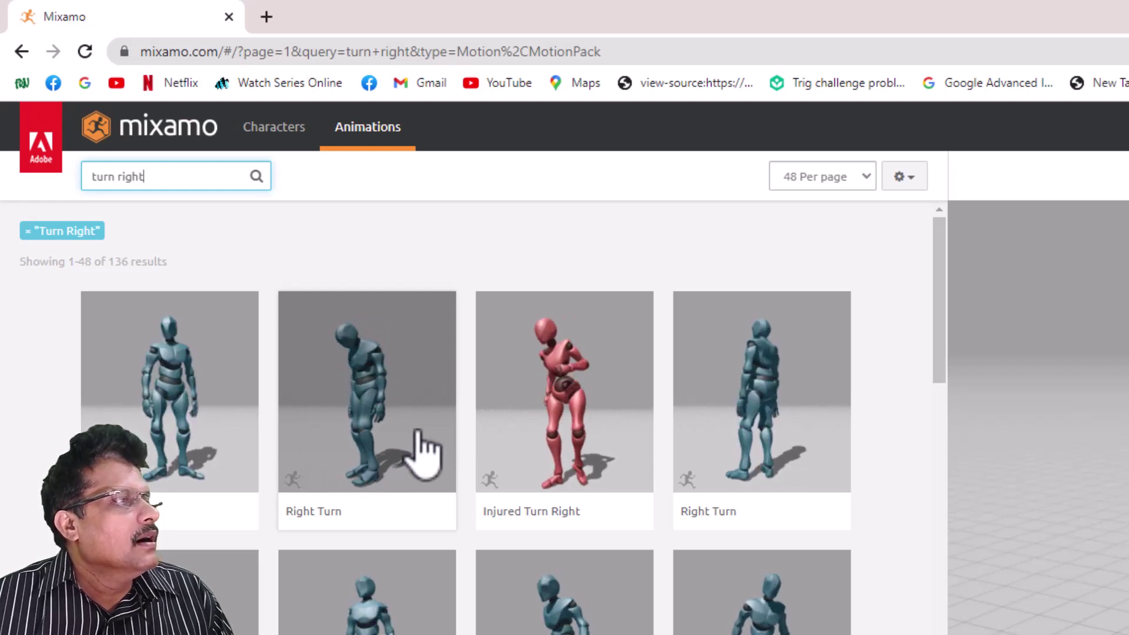
# Apply the Right Turn animation just after Injured Turn Right and download it as FBX Binary, Without Skin, at 30 frames per second
pyautogui.click(760, 432)
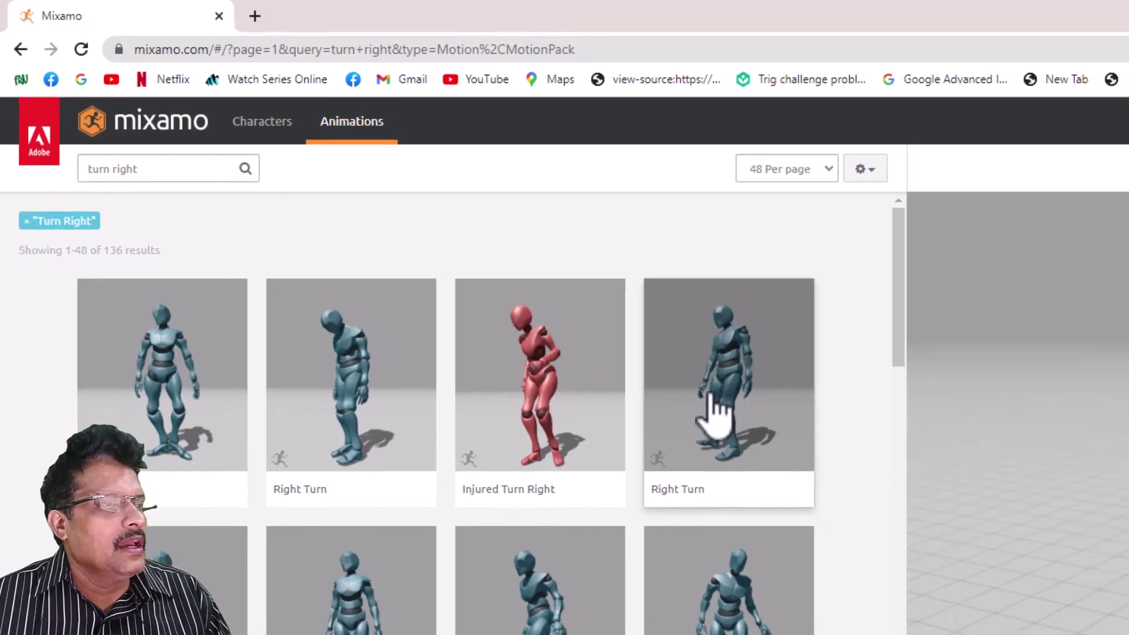
pyautogui.click(750, 436)
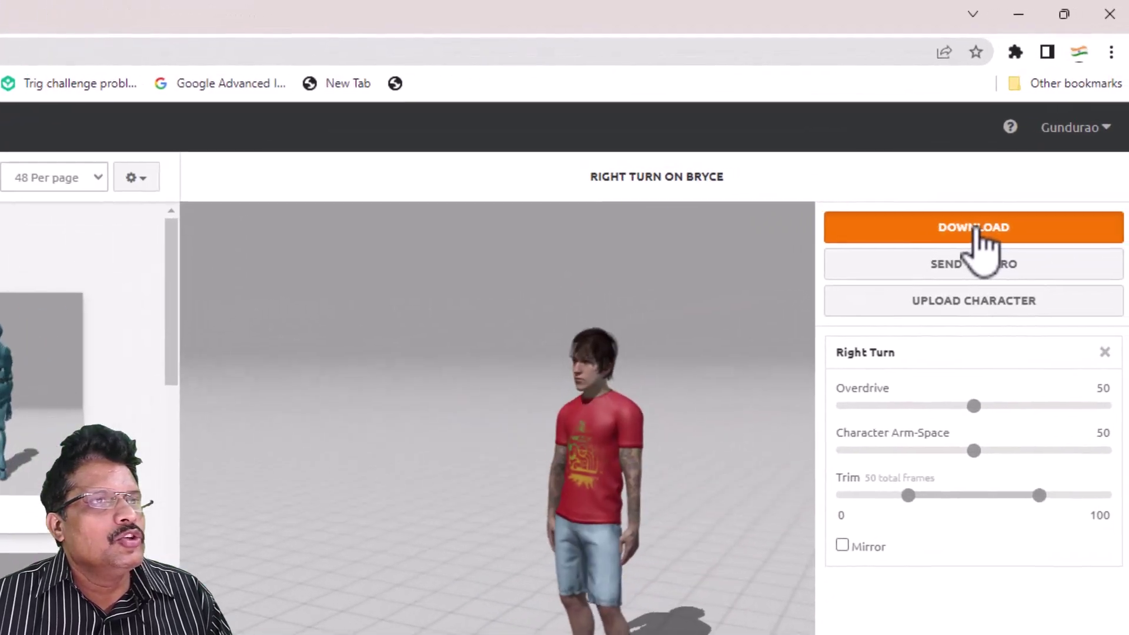
pyautogui.click(1118, 157)
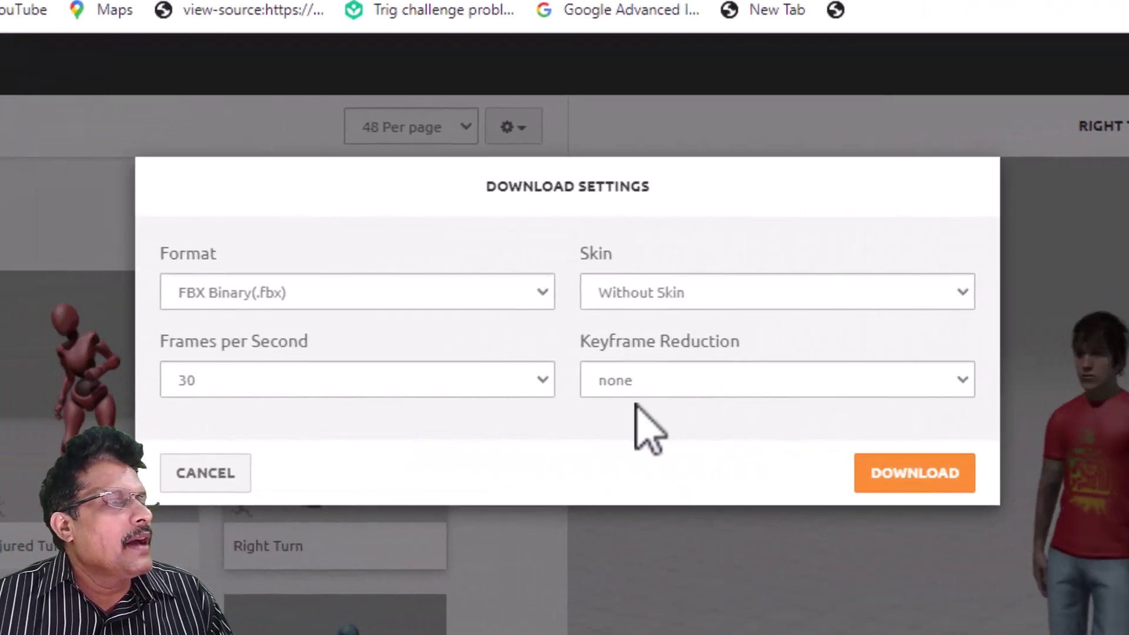
pyautogui.click(913, 476)
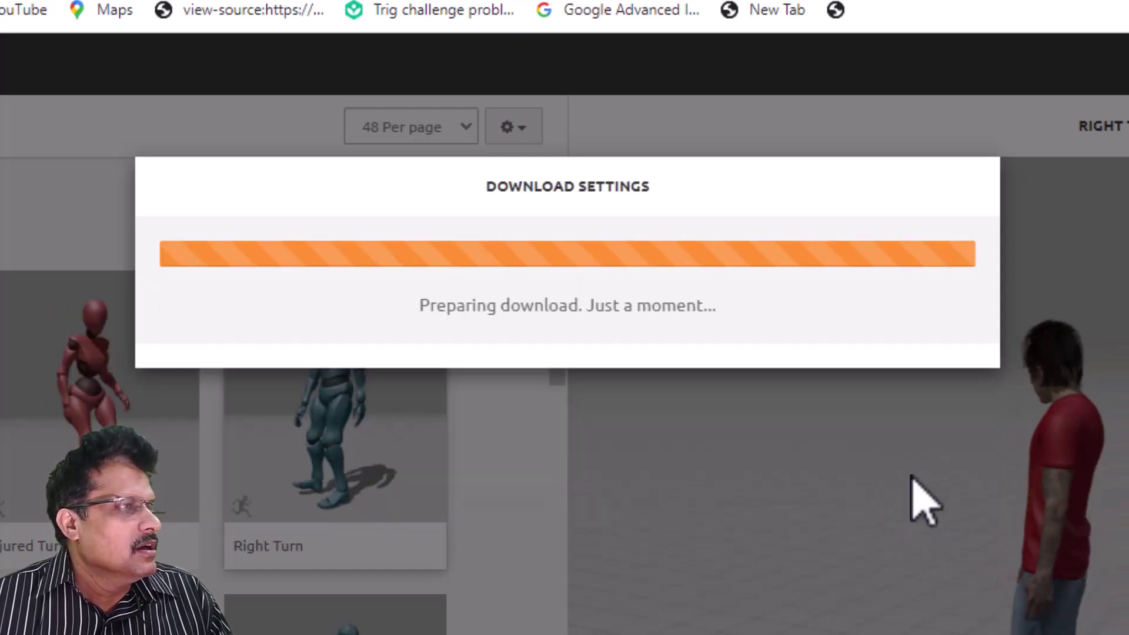
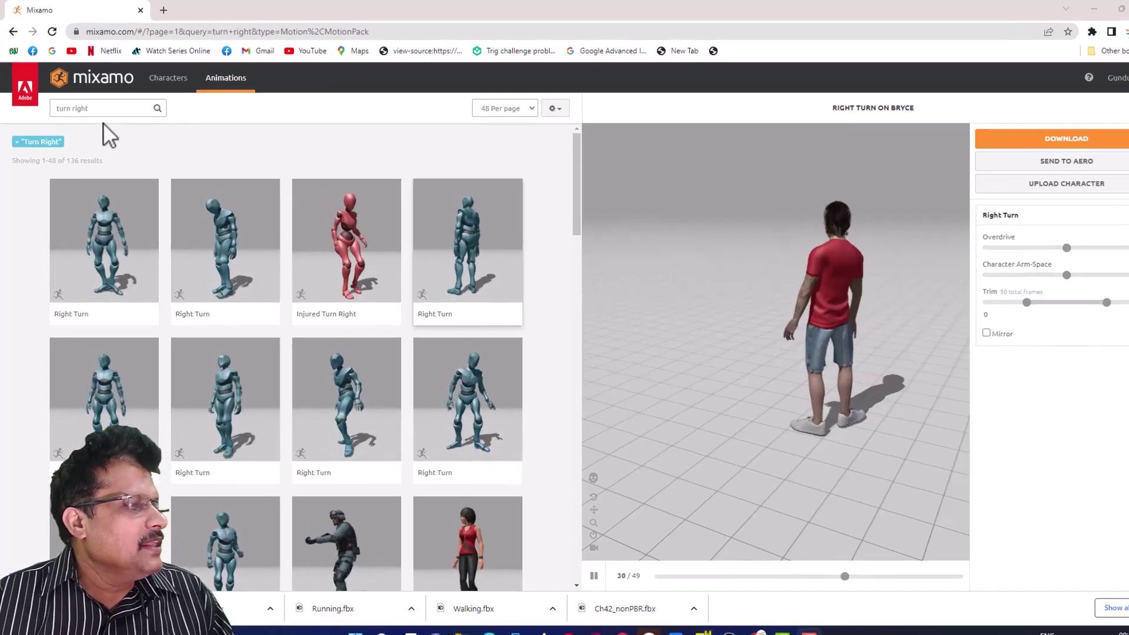
# Search the animations for "talk" and apply the standing blue mannequin's Talking animation in the third row to the character
pyautogui.click(100, 104)
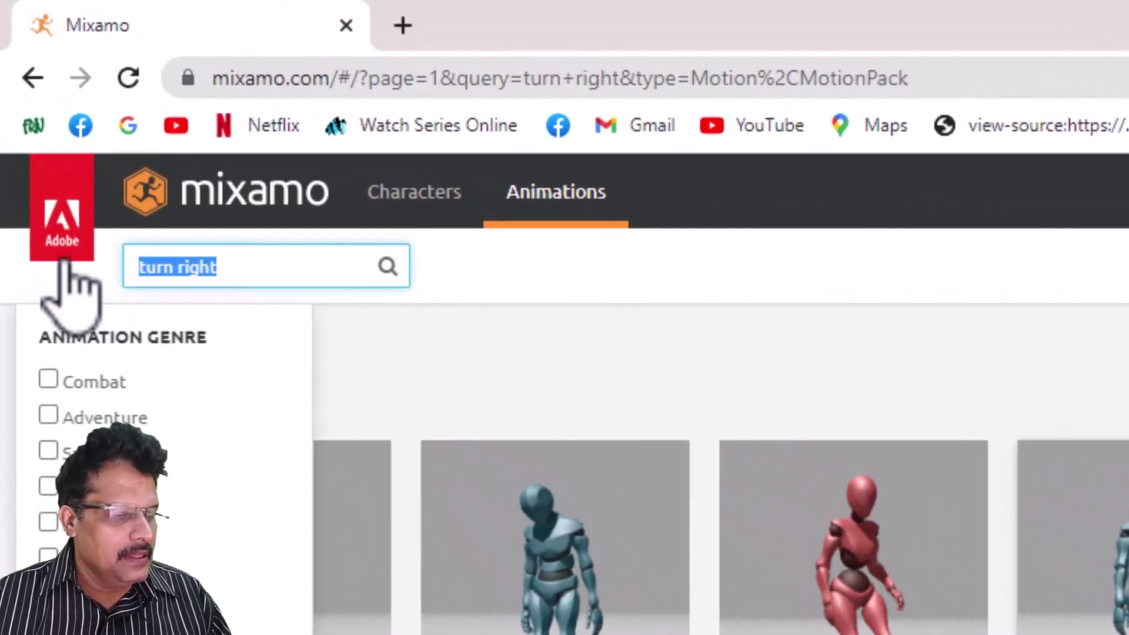
pyautogui.write('talk')
pyautogui.press('Return')
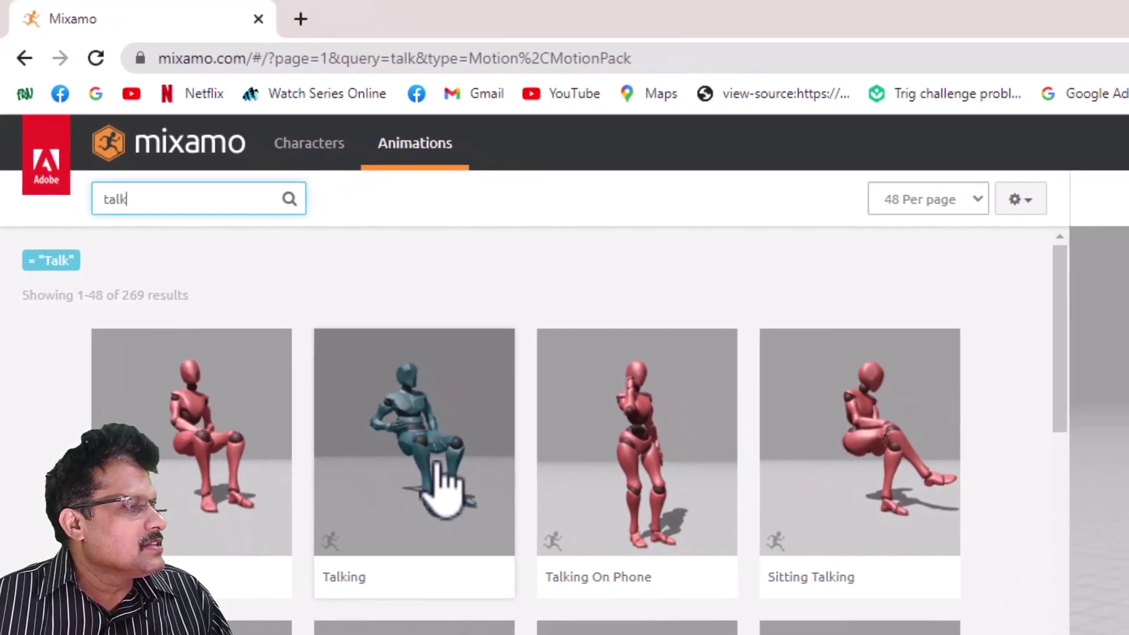
pyautogui.scroll(-5, 444, 488)
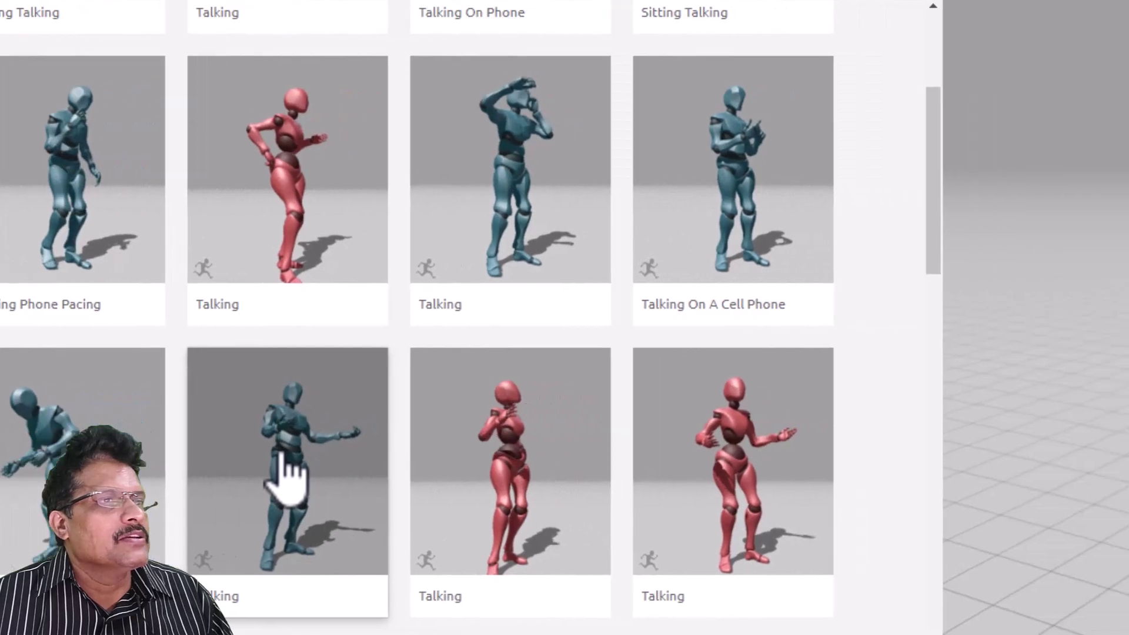
pyautogui.click(289, 477)
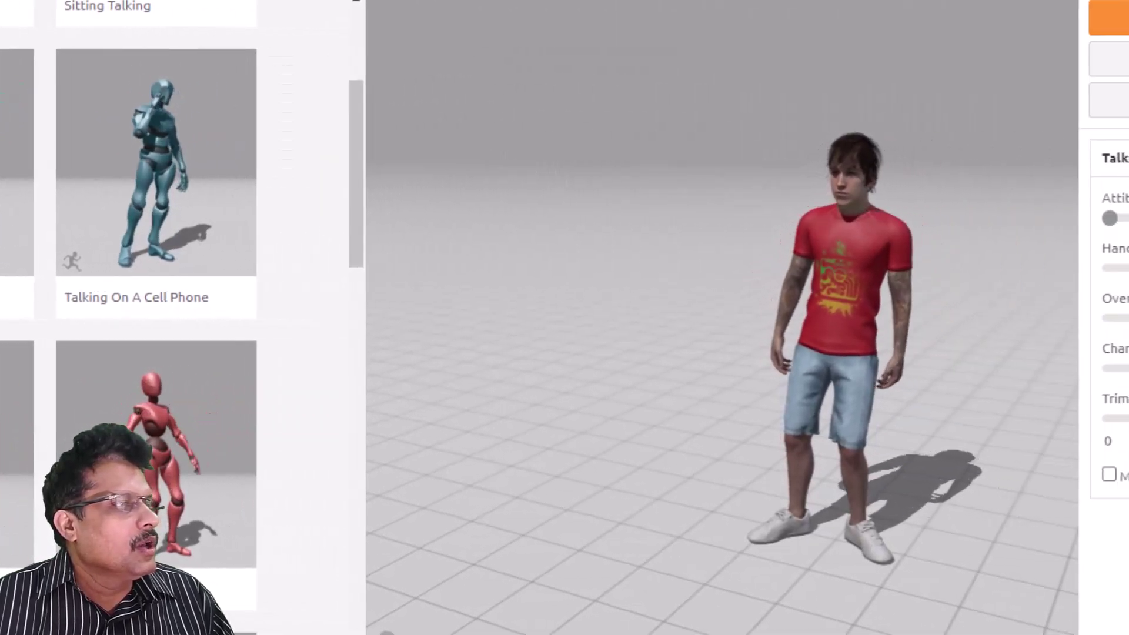
# Download the Talking animation as FBX Binary, Without Skin, at 30 frames per second with no keyframe reduction
pyautogui.scroll(-5, 156, 294)
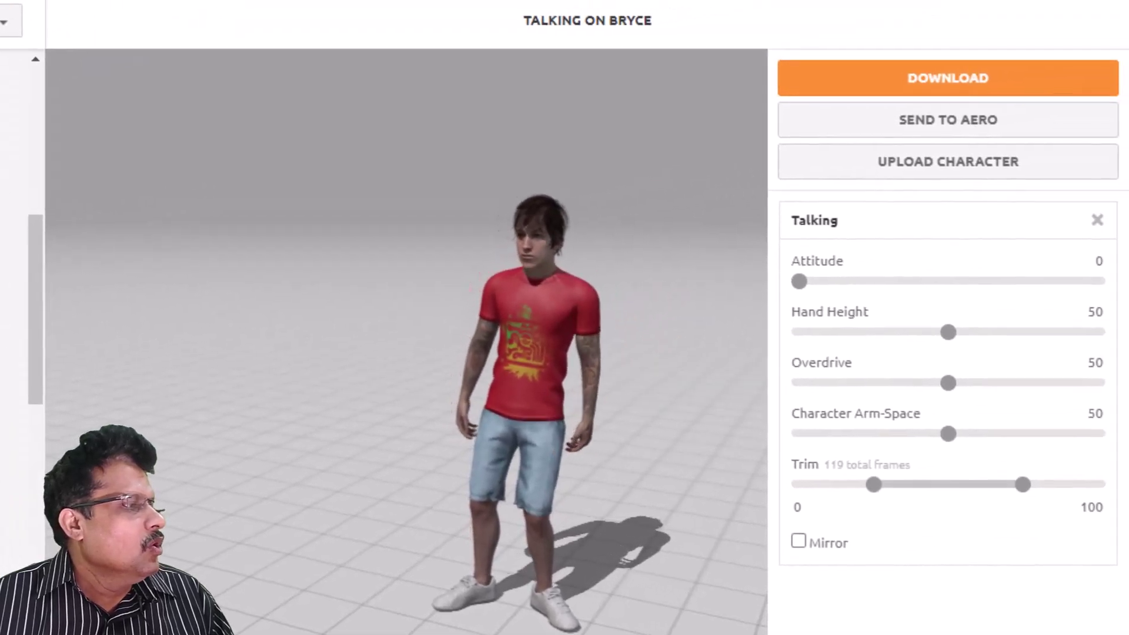
pyautogui.scroll(5, 17, 294)
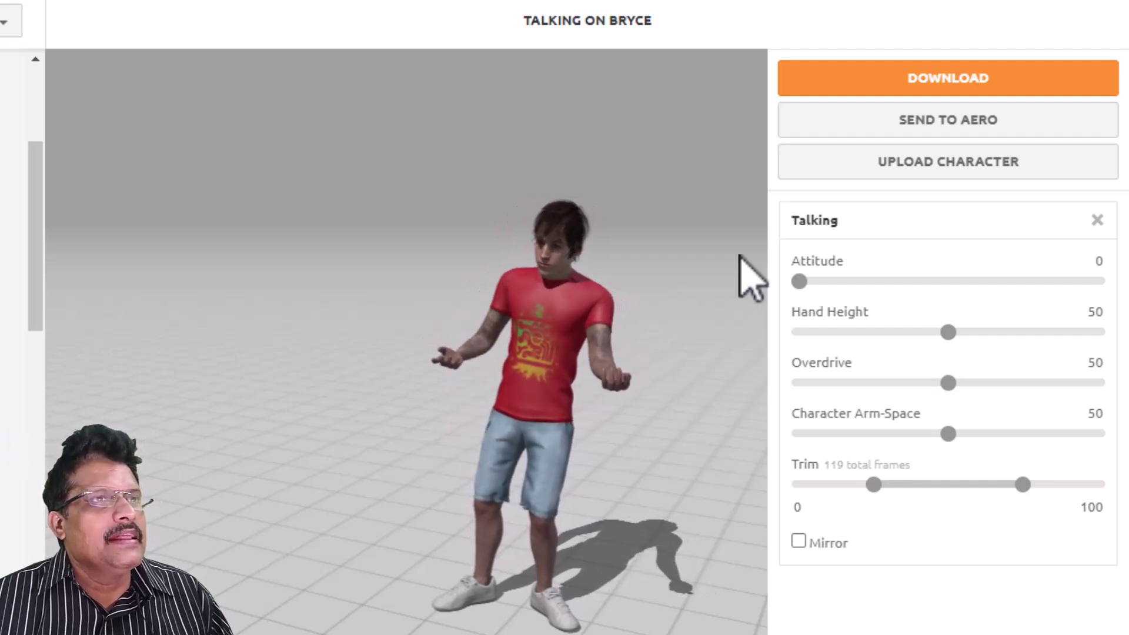
pyautogui.click(924, 82)
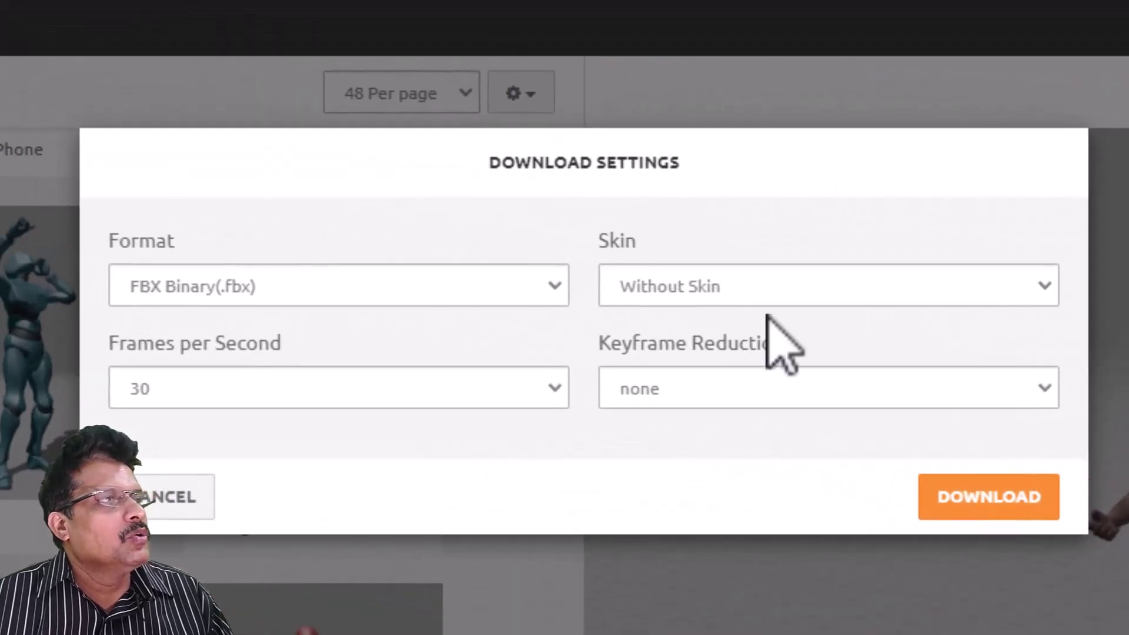
pyautogui.click(932, 497)
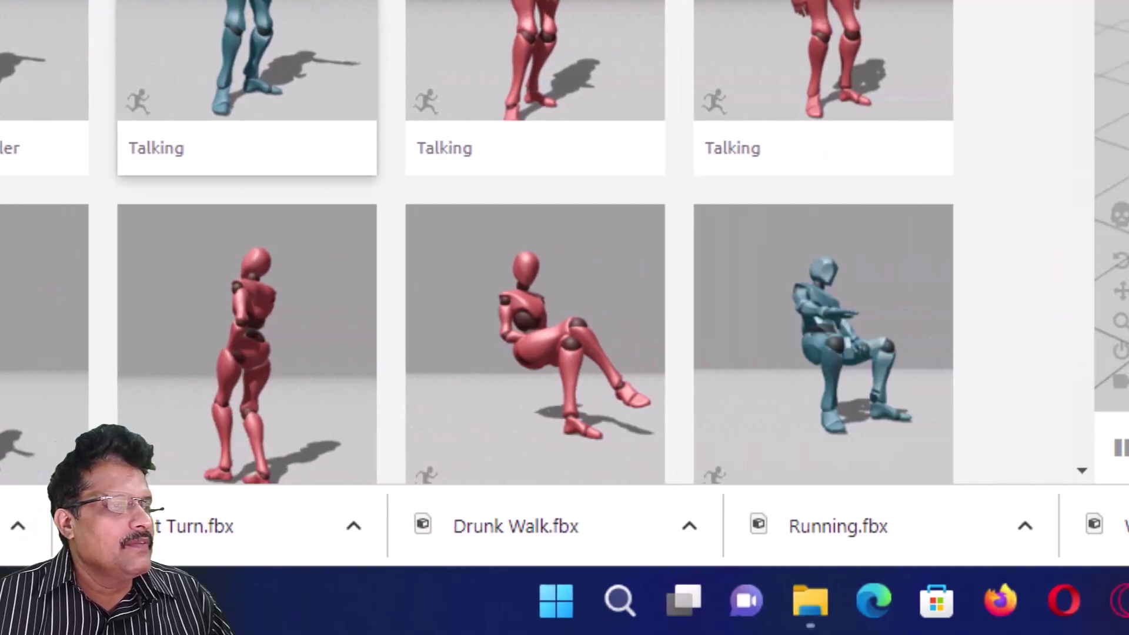
# Show the downloaded Walking.fbx in its folder and copy Talking, Right Turn, Drunk Walk, Running and Walking FBX files
pyautogui.click(765, 525)
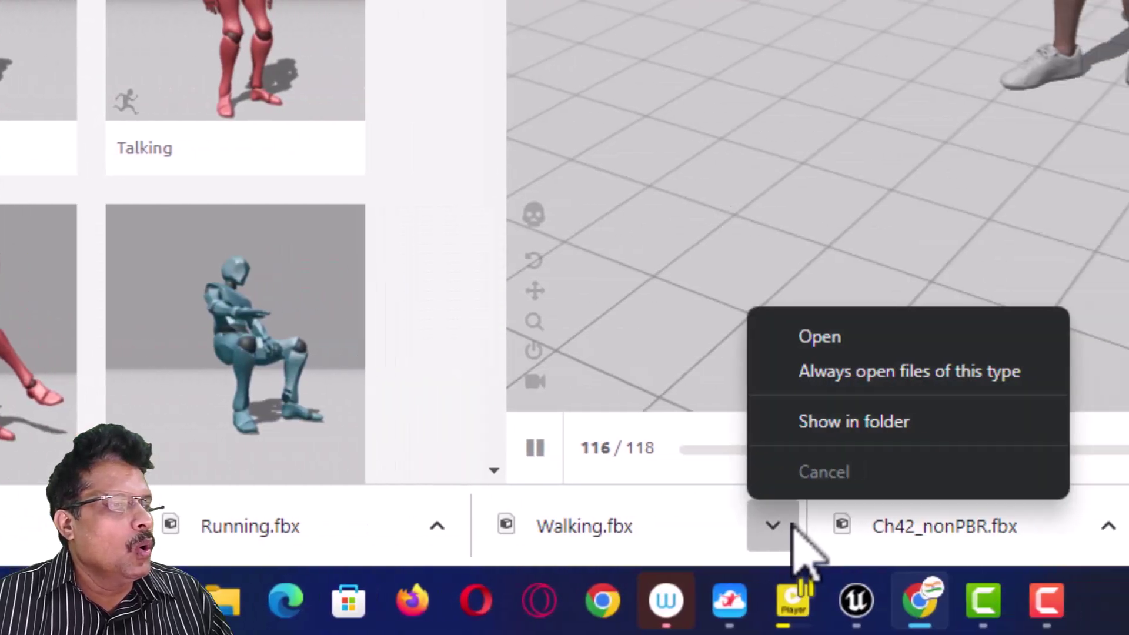
pyautogui.click(831, 434)
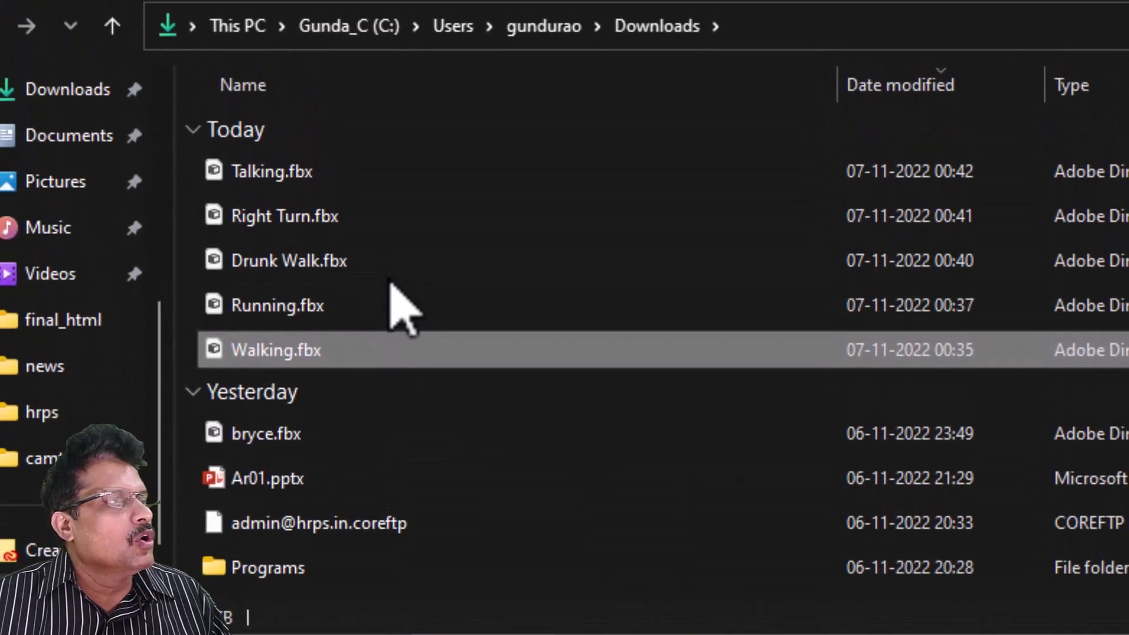
pyautogui.keyDown('shift'); pyautogui.click(338, 177); pyautogui.keyUp('shift')
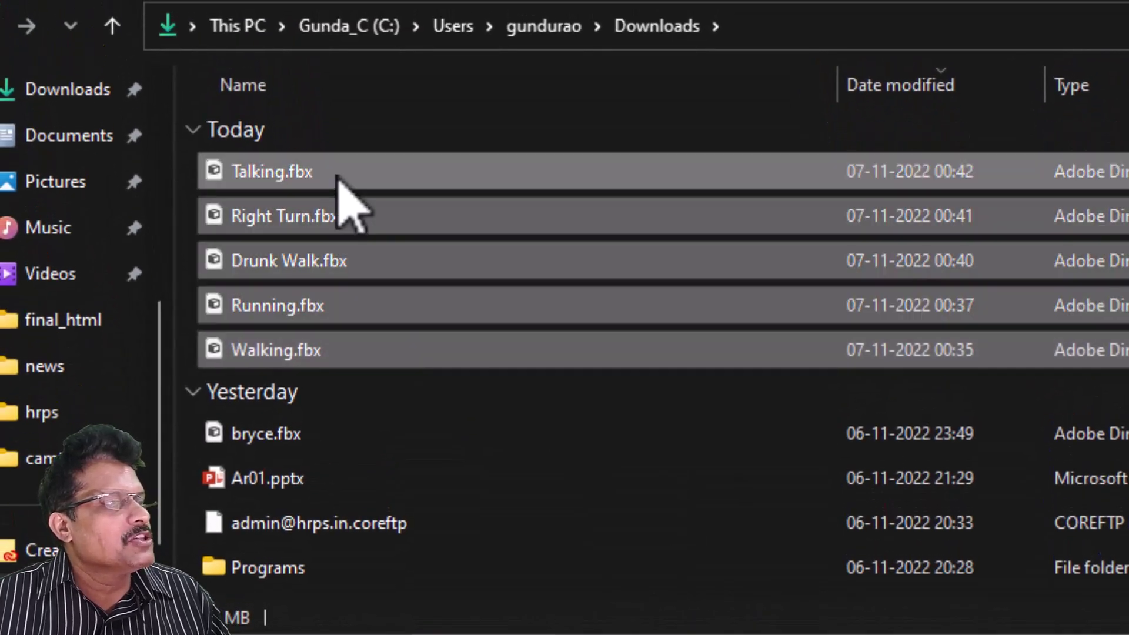
pyautogui.rightClick(340, 177)
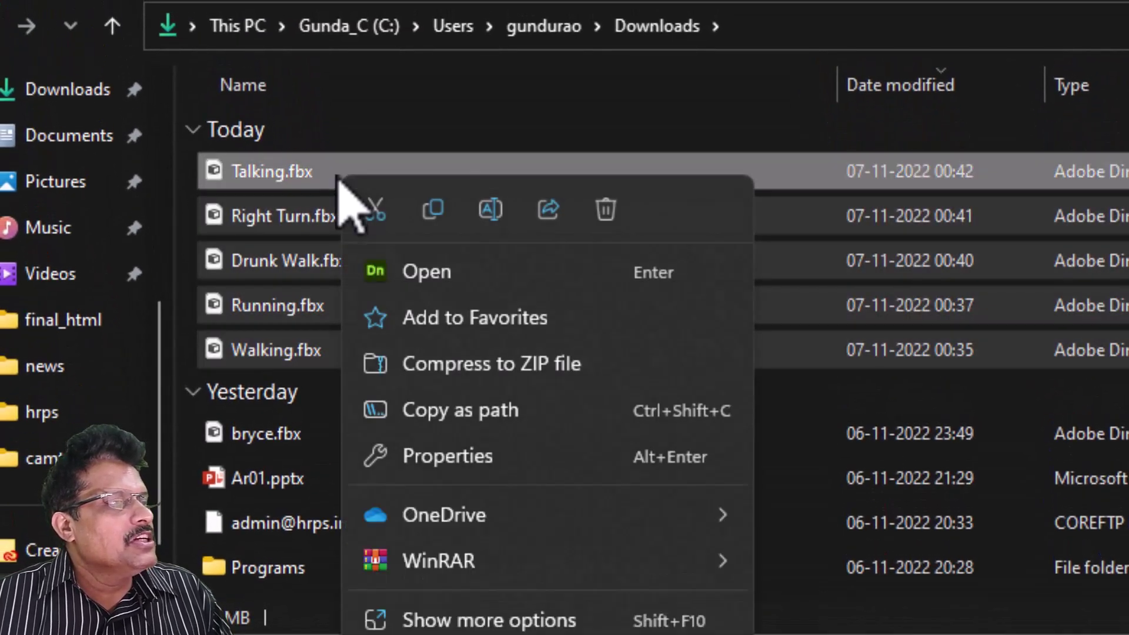
pyautogui.click(431, 214)
# Go to the 01_make_short_film folder on the H: drive, inside st_joseph_2022 and Unreal_environment
pyautogui.click(253, 27)
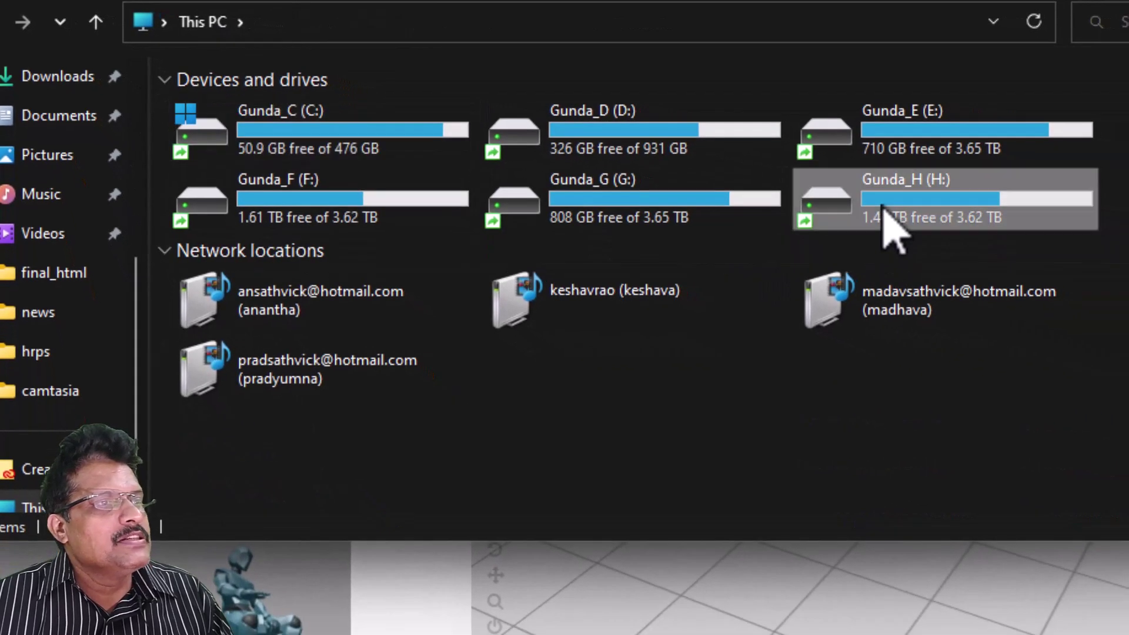
pyautogui.doubleClick(888, 227)
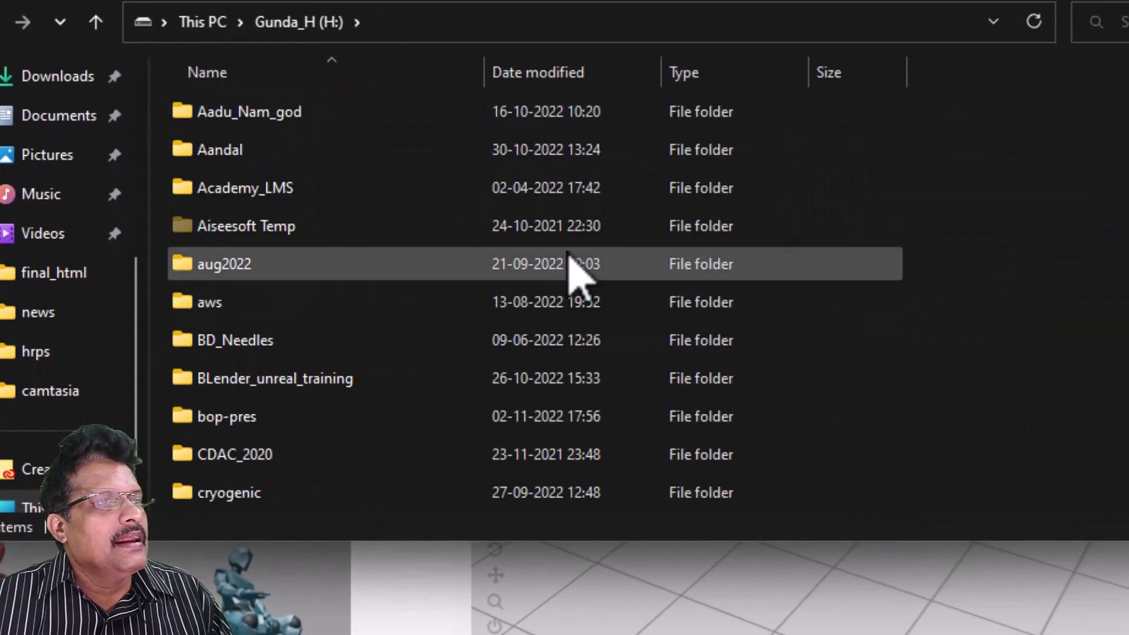
pyautogui.scroll(-12, 567, 265)
pyautogui.scroll(-3, 568, 270)
pyautogui.scroll(2, 570, 273)
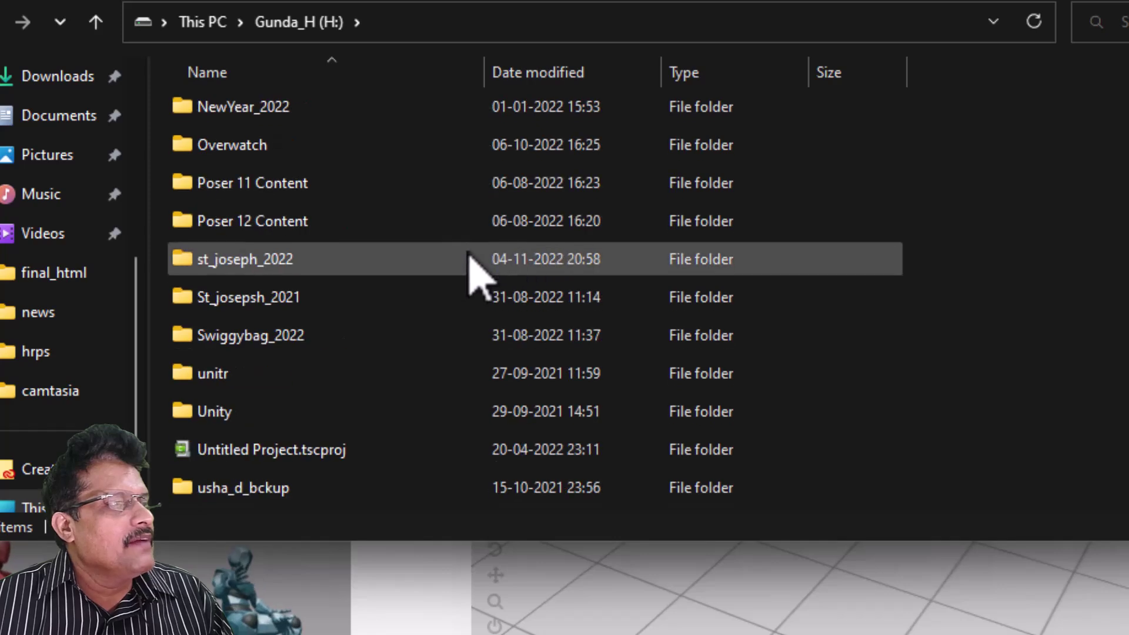
pyautogui.doubleClick(315, 263)
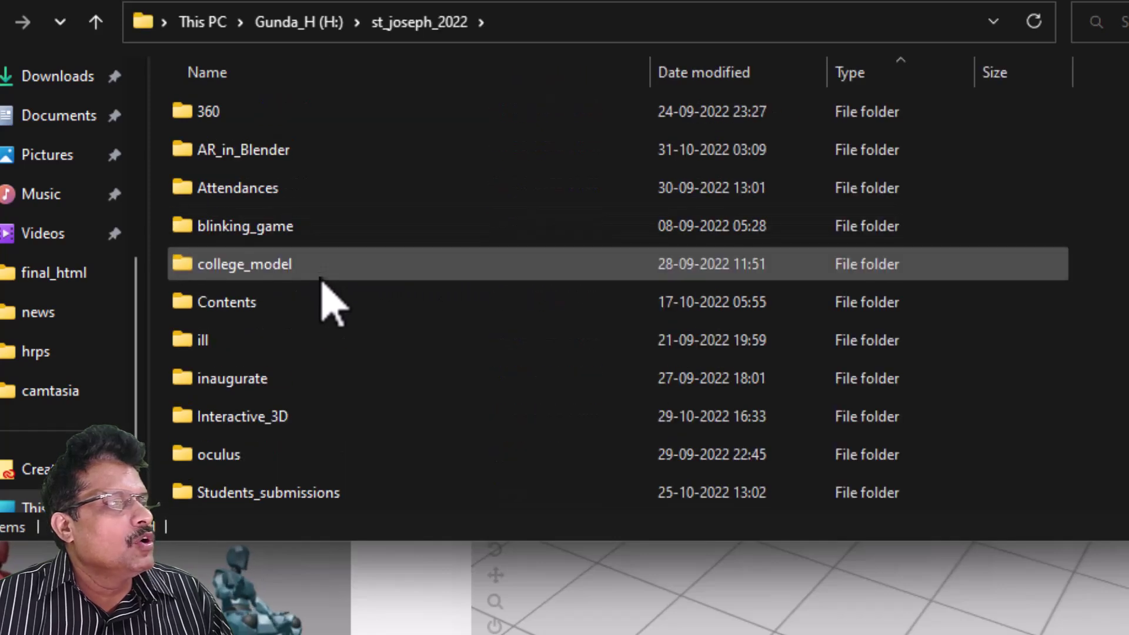
pyautogui.scroll(-3, 322, 280)
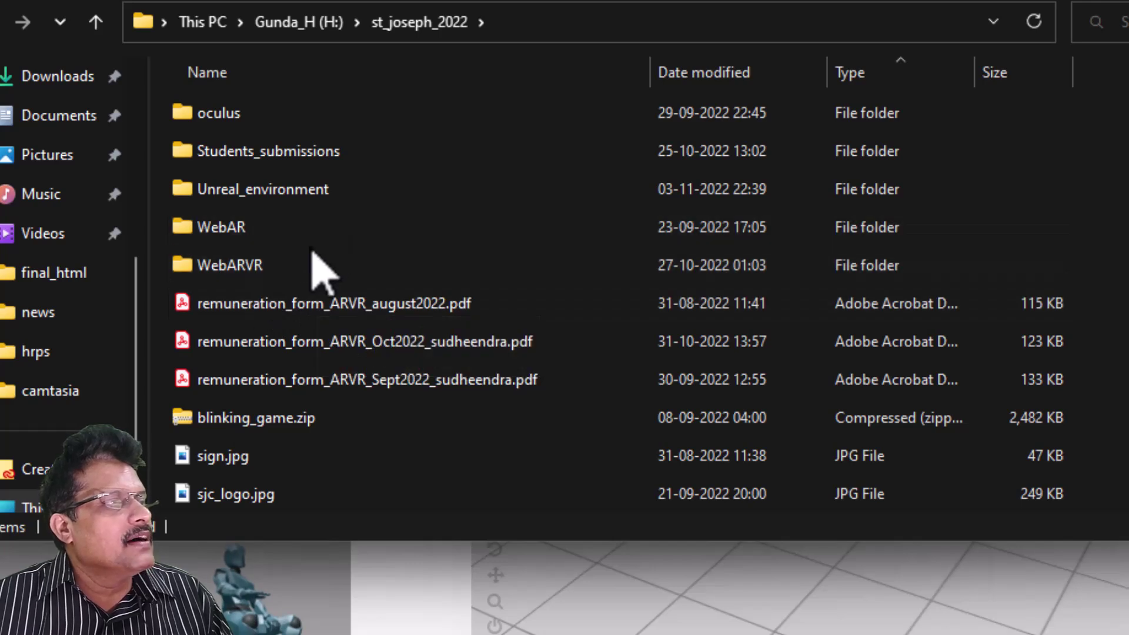
pyautogui.scroll(1, 300, 247)
pyautogui.doubleClick(284, 295)
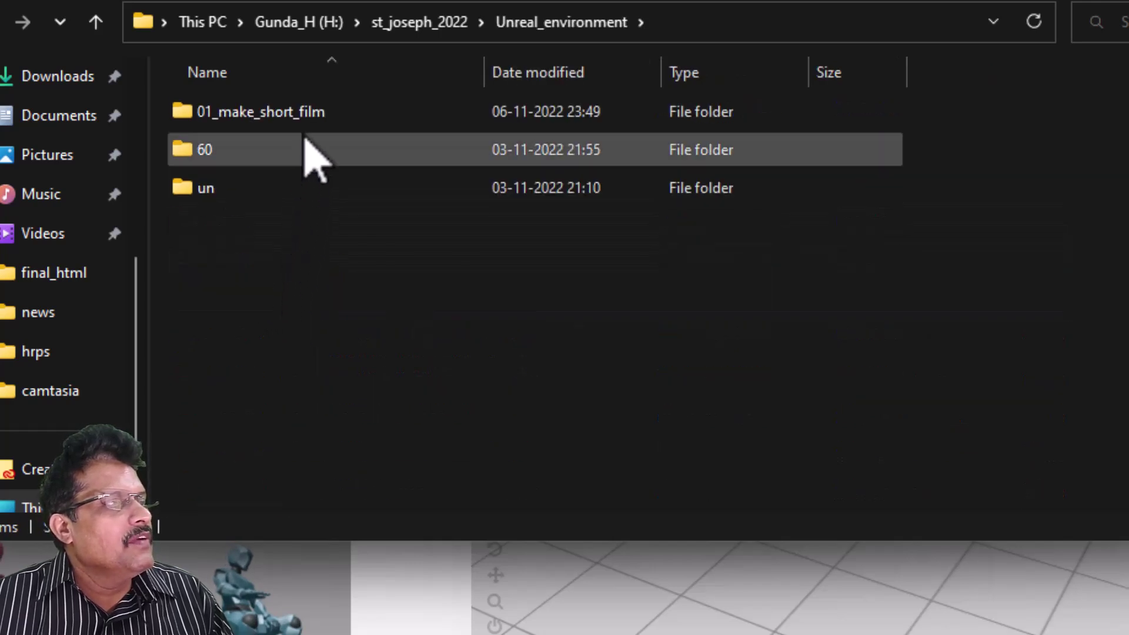
pyautogui.doubleClick(303, 114)
# Create a new folder named animations in 01_make_short_film
pyautogui.rightClick(284, 340)
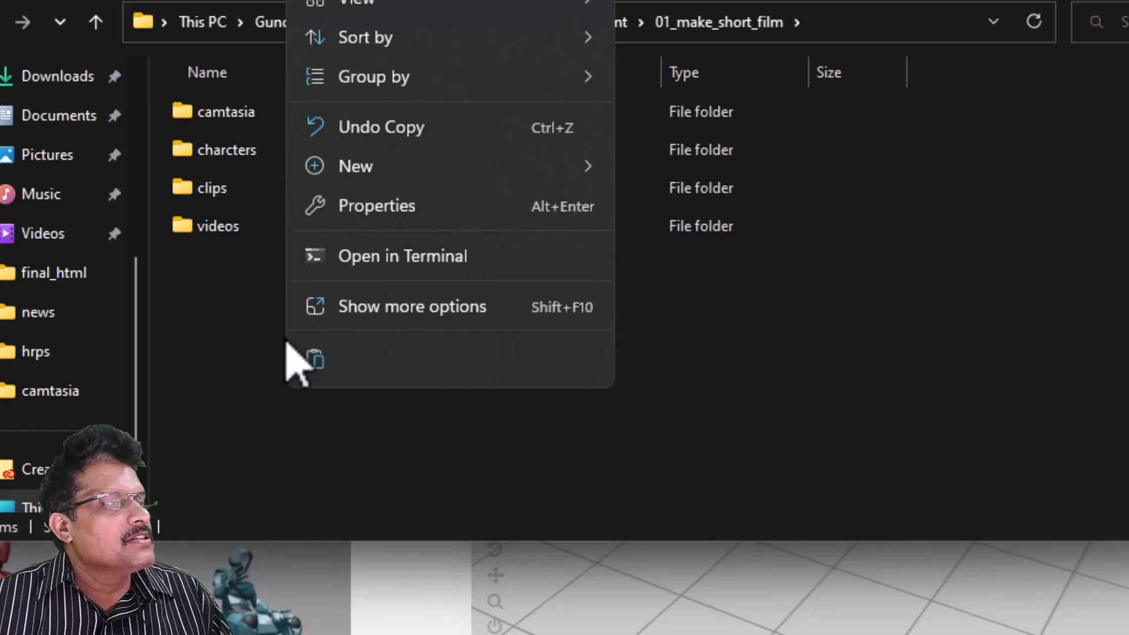
pyautogui.moveTo(444, 168)
pyautogui.click(641, 172)
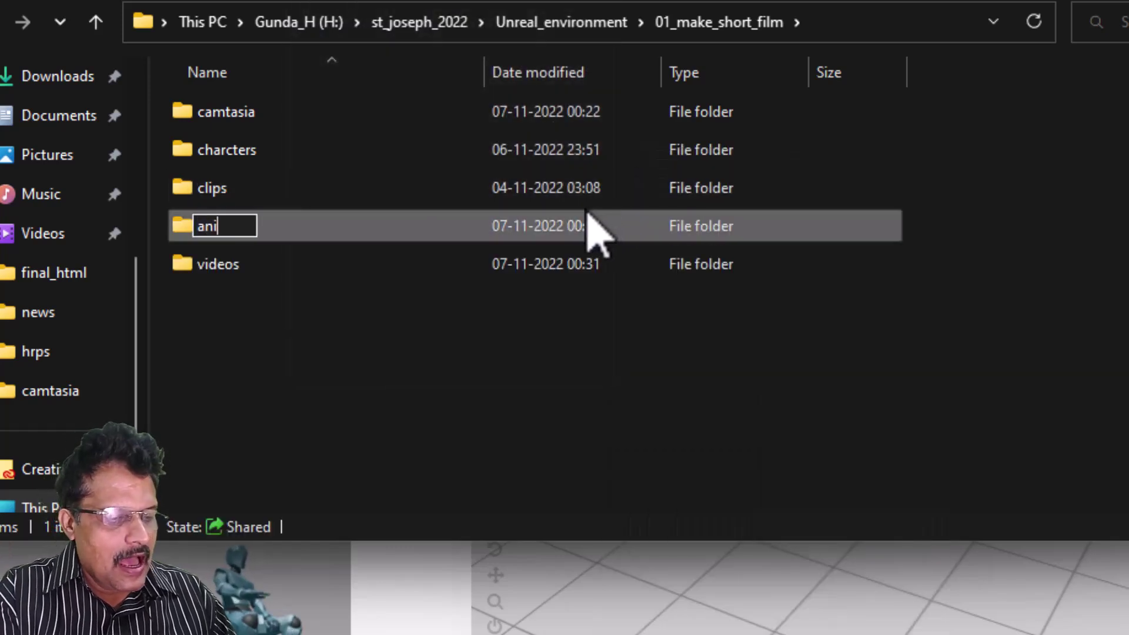
pyautogui.press('Return')
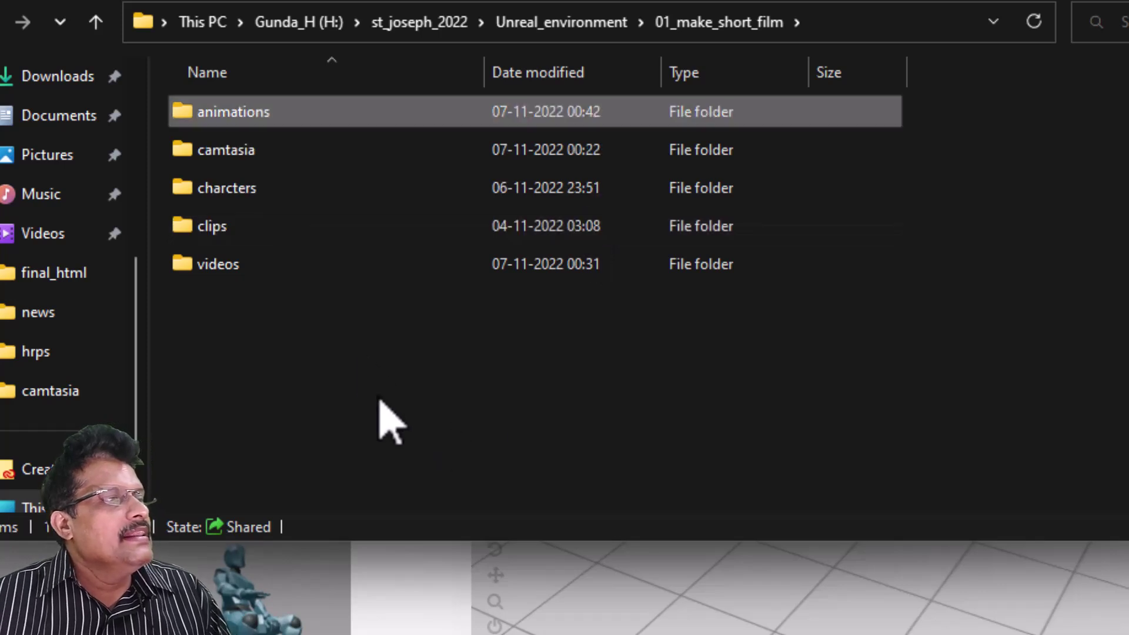
# Open the animations folder and paste the five copied FBX files into it
pyautogui.doubleClick(305, 117)
pyautogui.rightClick(306, 121)
pyautogui.click(326, 147)
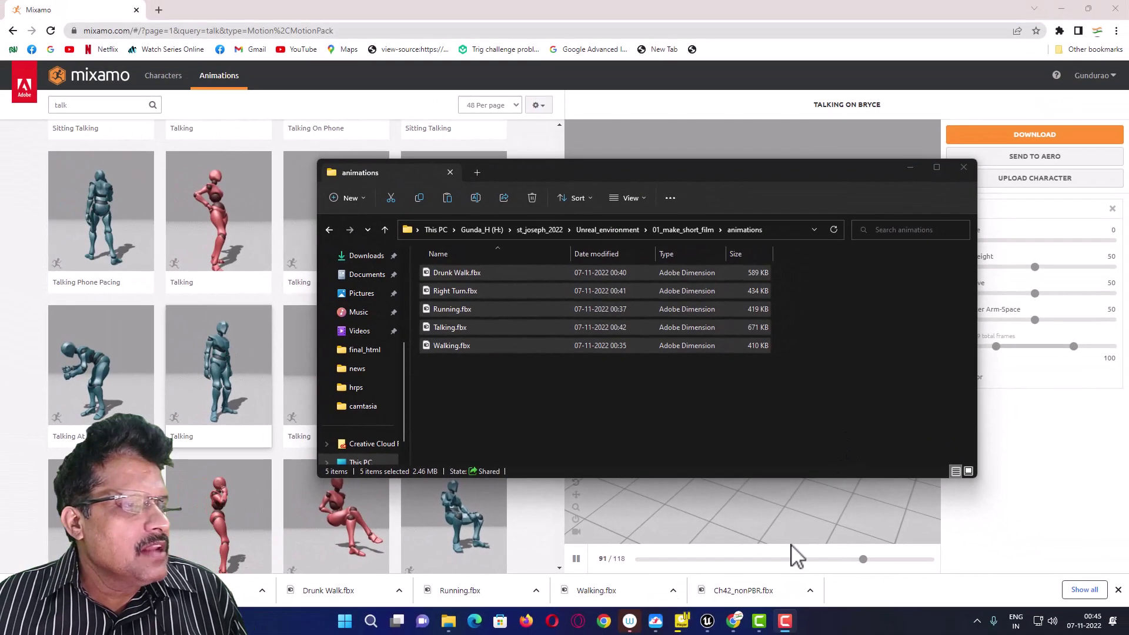
# Switch to Unreal Editor and save all unsaved levels and assets of the short_film project
pyautogui.click(708, 628)
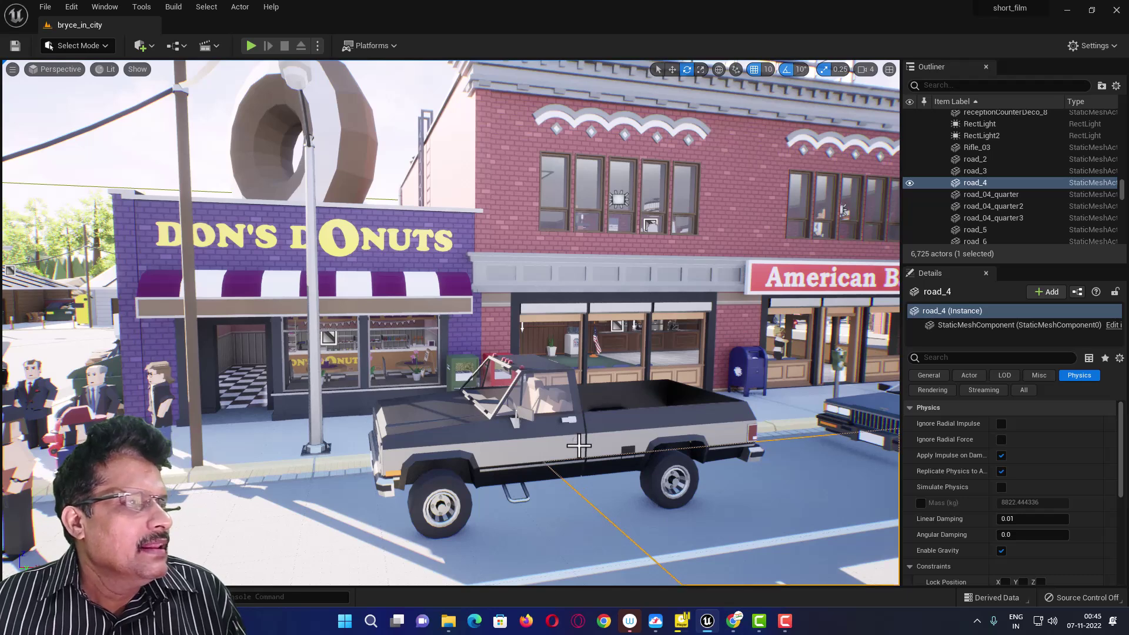
pyautogui.scroll(-2, 606, 471)
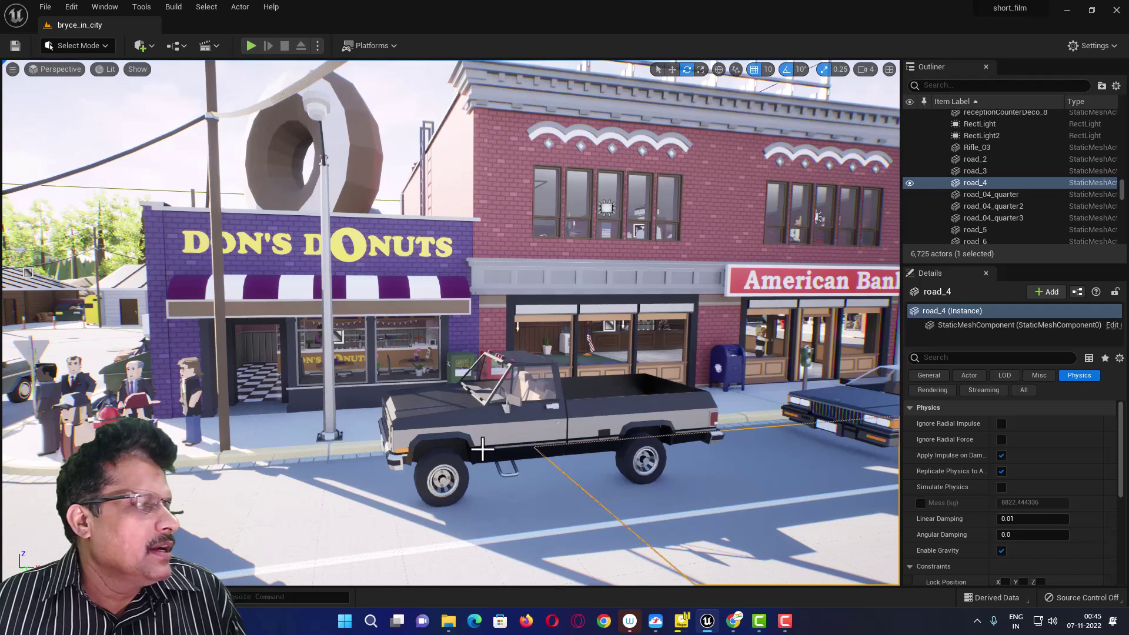
pyautogui.click(57, 9)
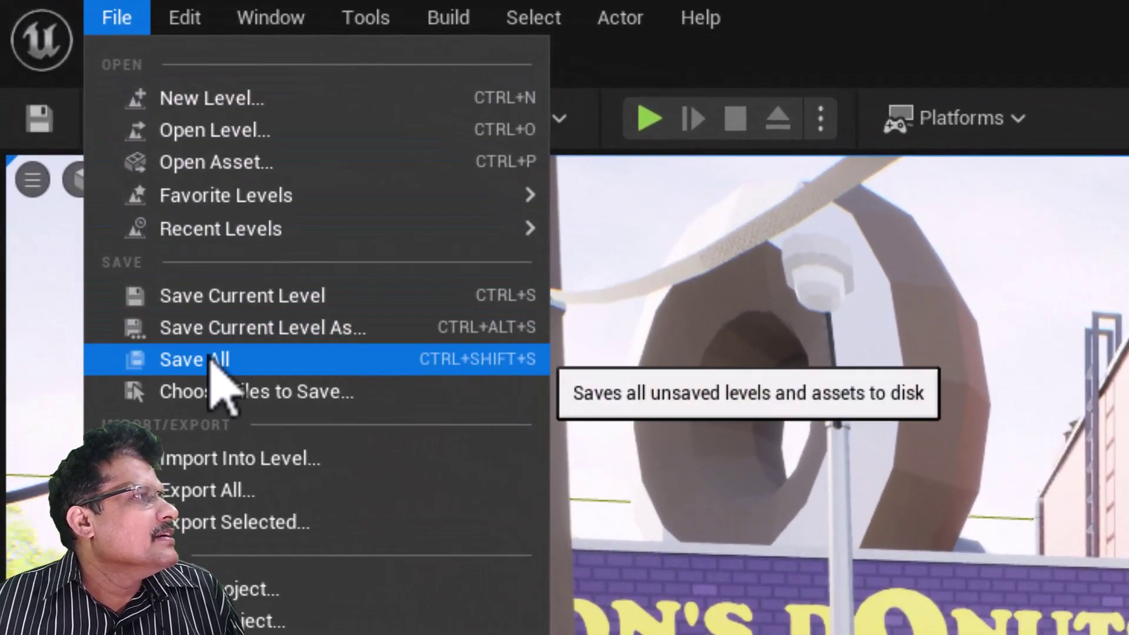
pyautogui.click(200, 359)
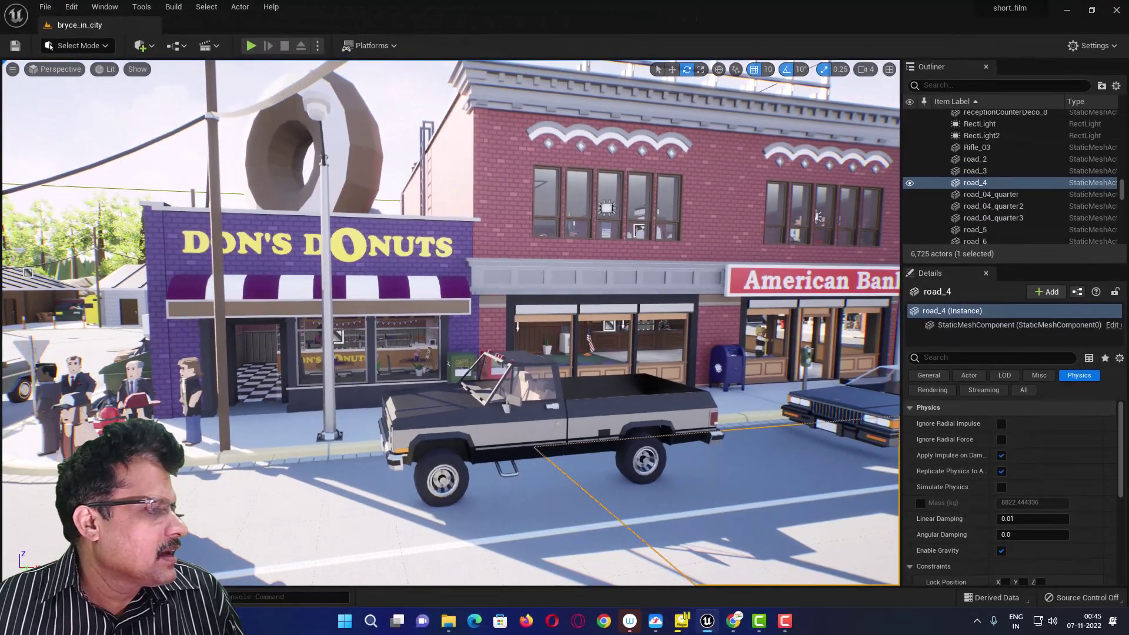
# Open the project's content and create a folder named animes inside Content/chars/bryce
pyautogui.click(36, 598)
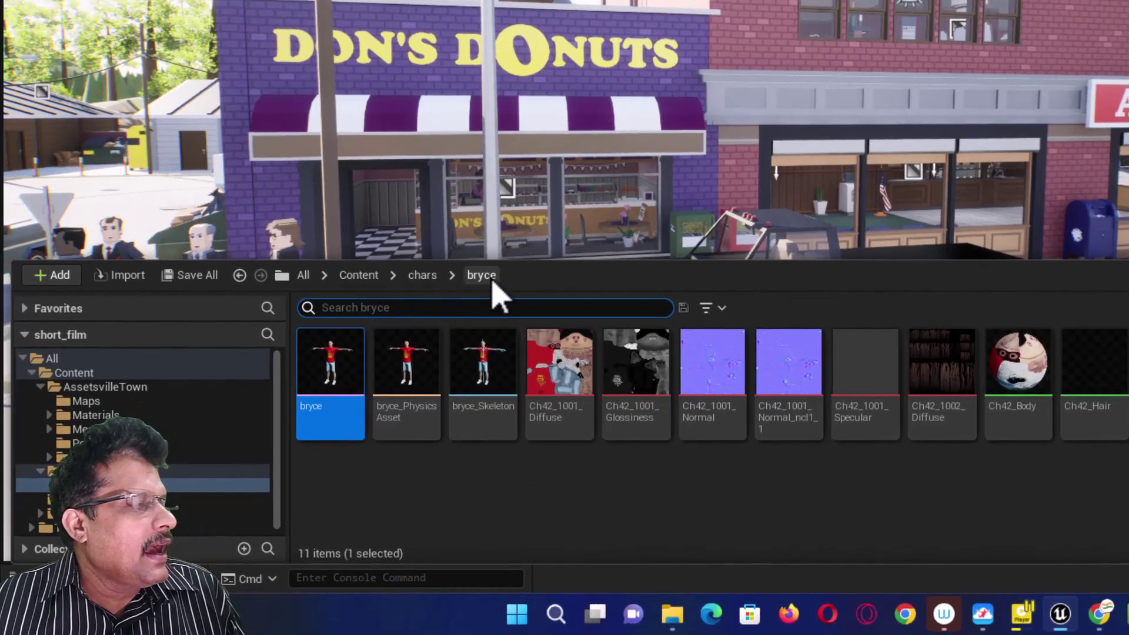
pyautogui.click(470, 513)
pyautogui.rightClick(470, 510)
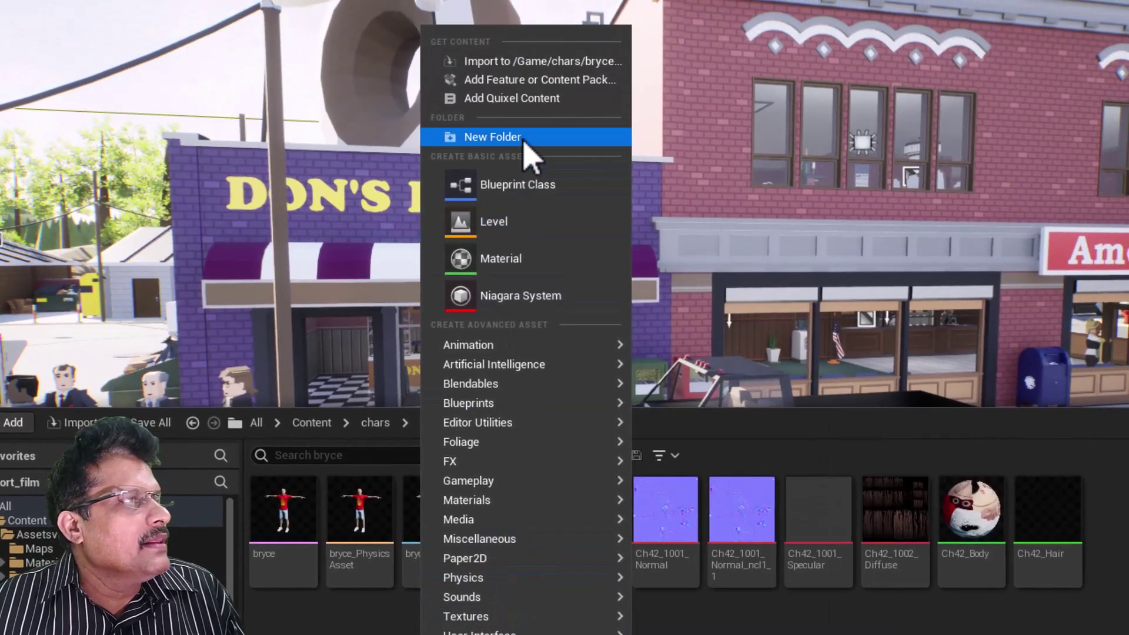
pyautogui.click(523, 139)
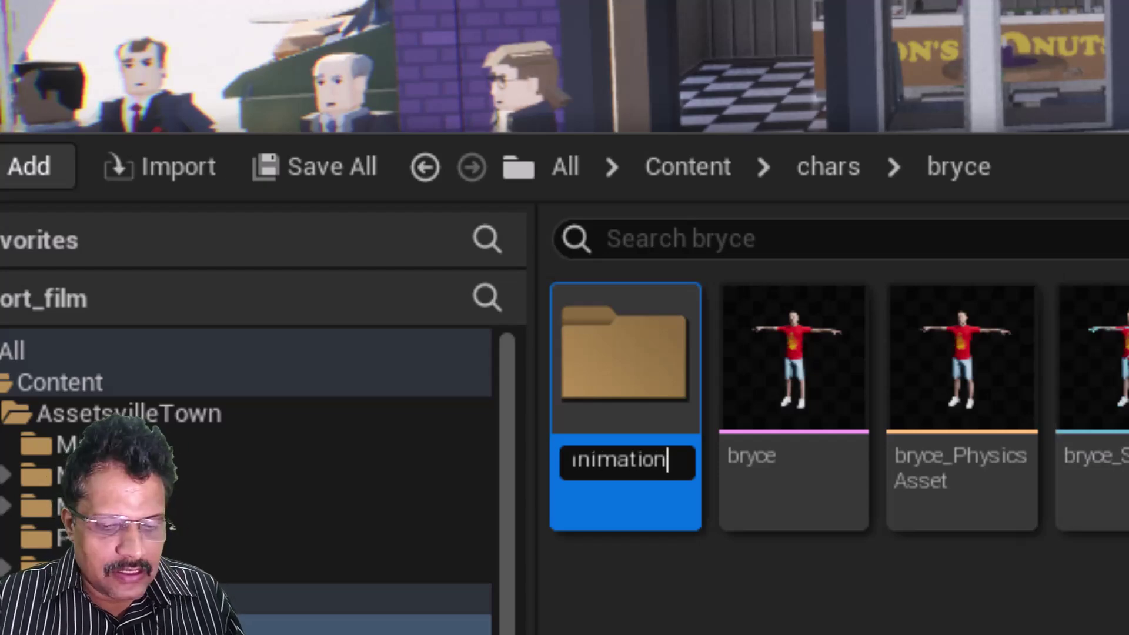
pyautogui.hotkey('ctrl', 'a')
pyautogui.press('BackSpace')
pyautogui.write('an')
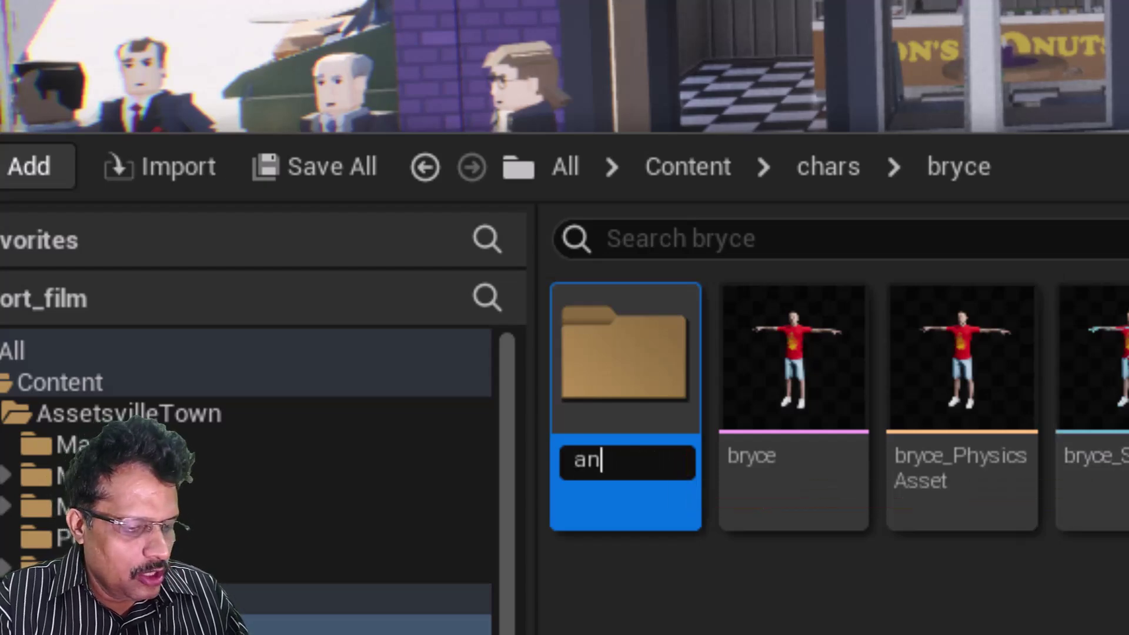
pyautogui.press('Return')
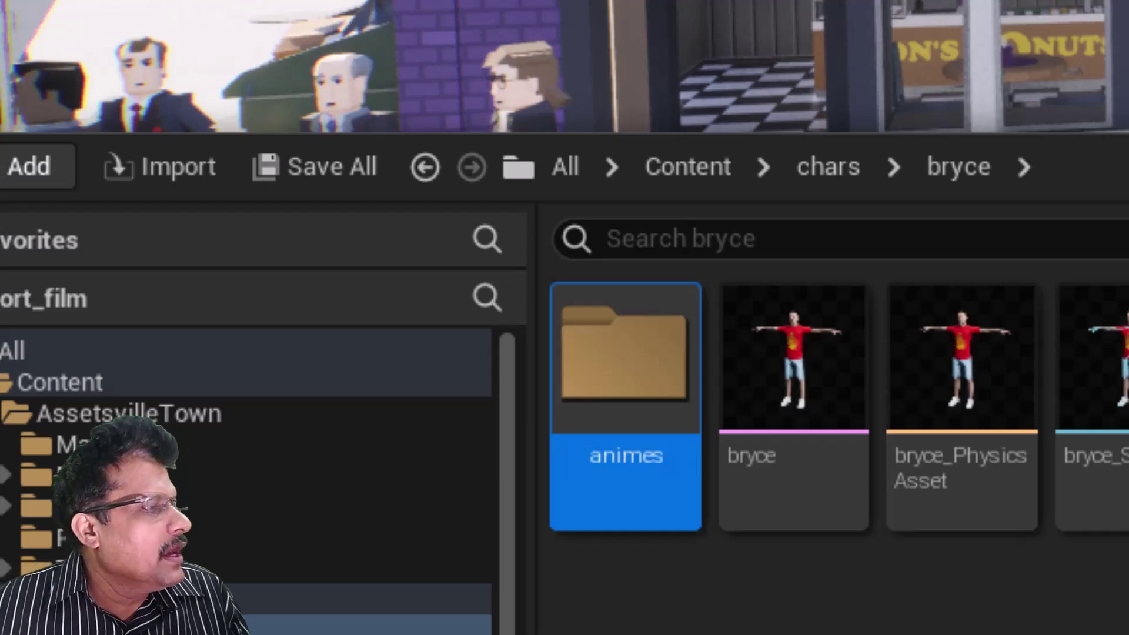
# Open the animes folder and bring in the five FBX files from File Explorer's animations folder for import
pyautogui.doubleClick(629, 371)
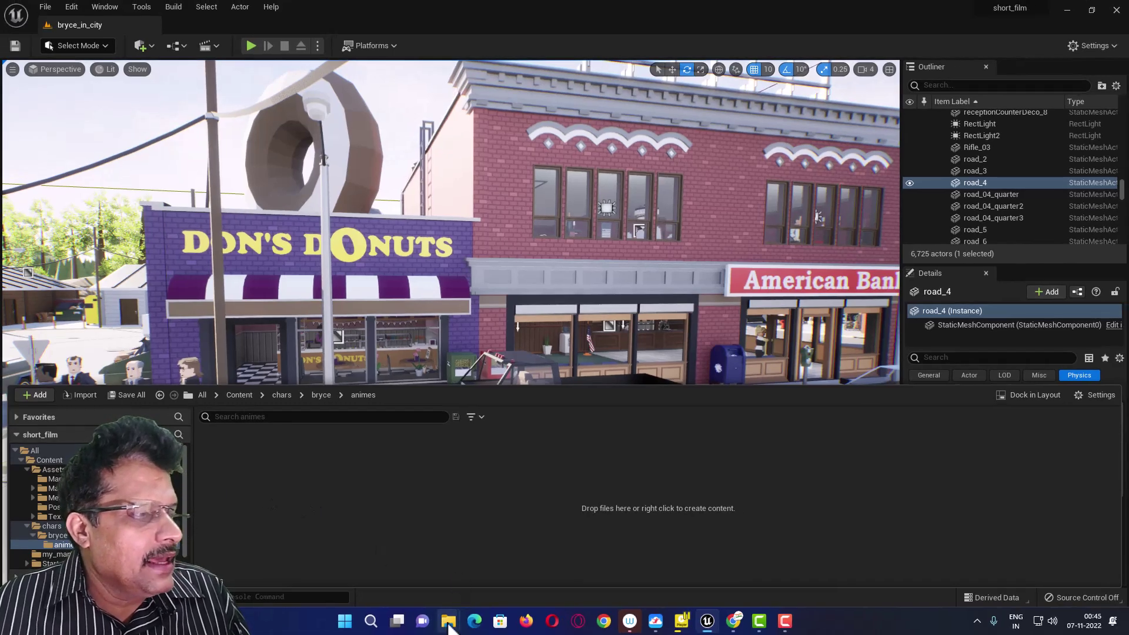
pyautogui.moveTo(449, 626)
pyautogui.click(552, 583)
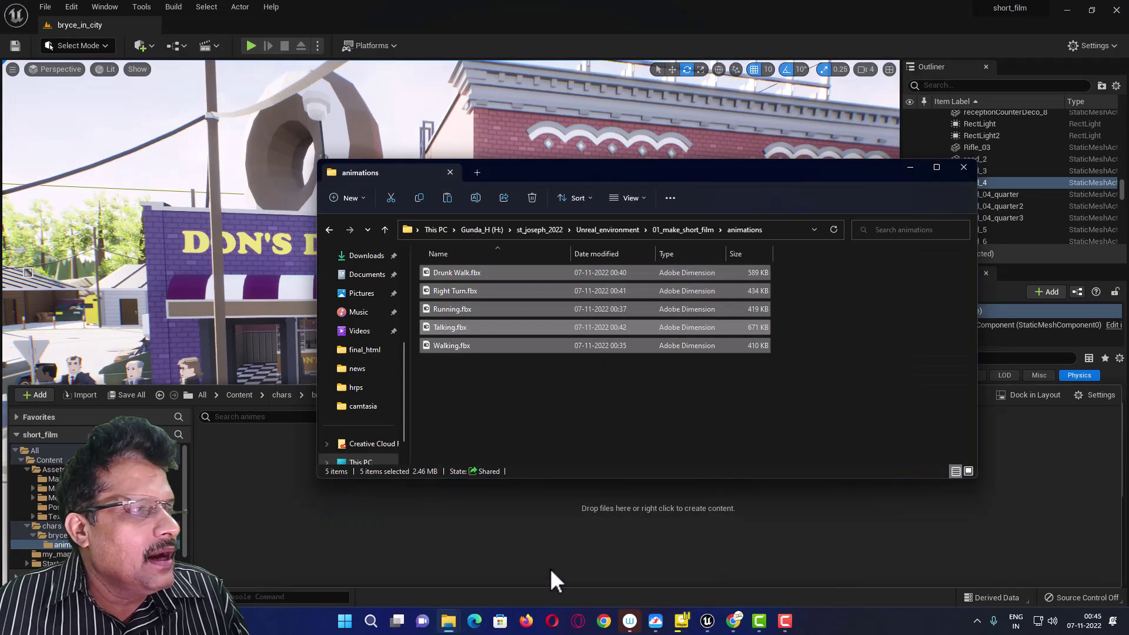
pyautogui.moveTo(519, 175); pyautogui.dragTo(682, 189)
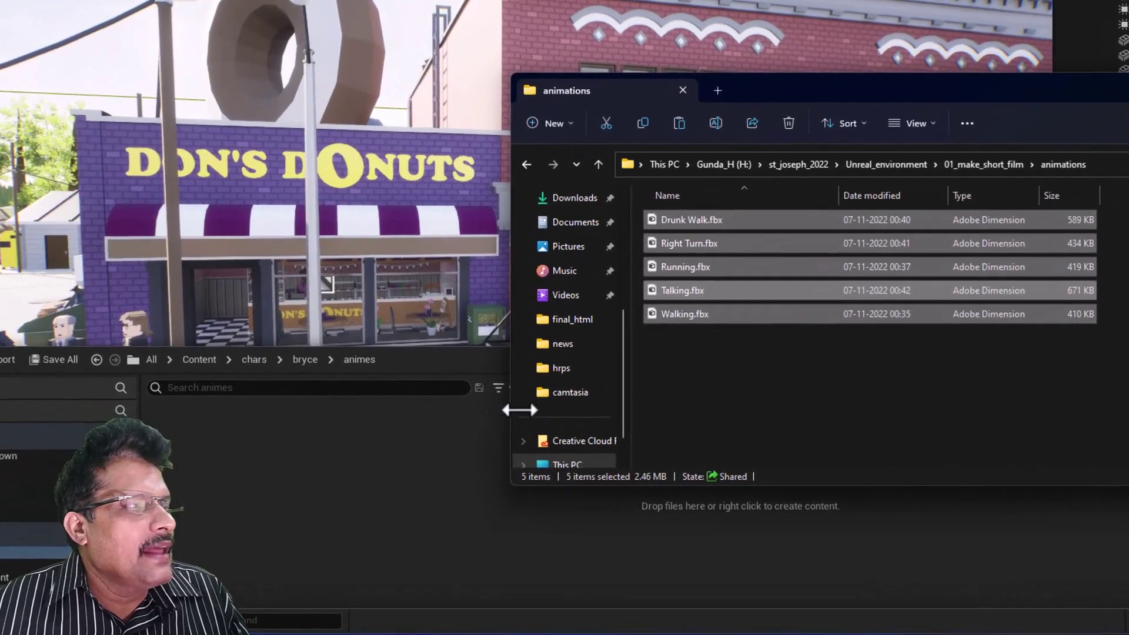
pyautogui.moveTo(482, 432); pyautogui.dragTo(642, 436)
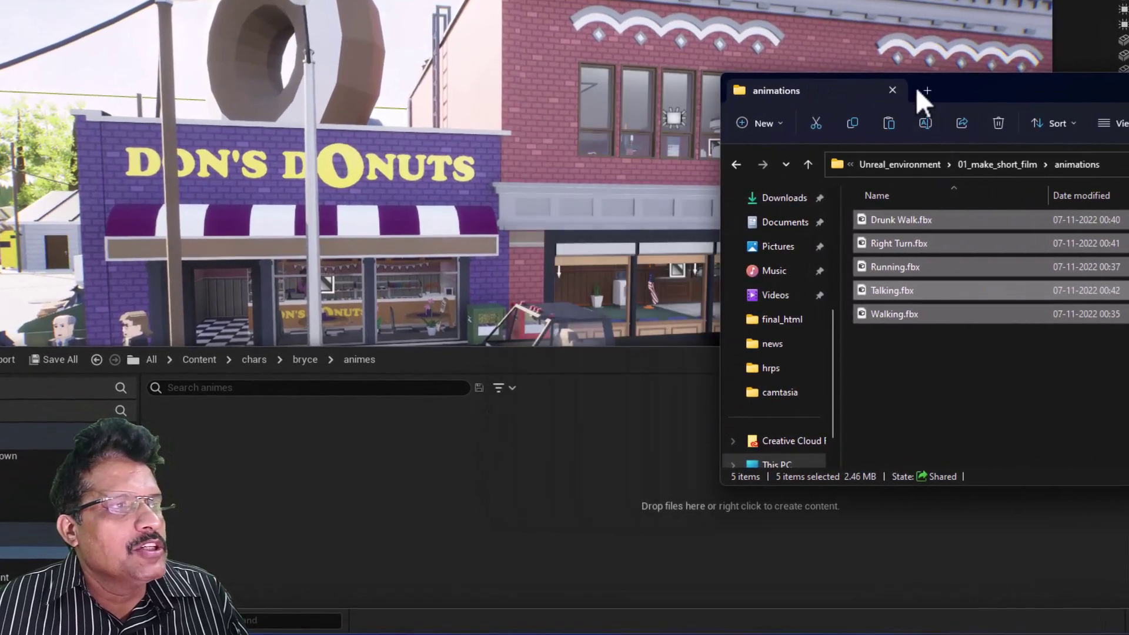
pyautogui.moveTo(964, 96); pyautogui.dragTo(933, 12)
pyautogui.click(909, 286)
pyautogui.moveTo(908, 283); pyautogui.dragTo(405, 475)
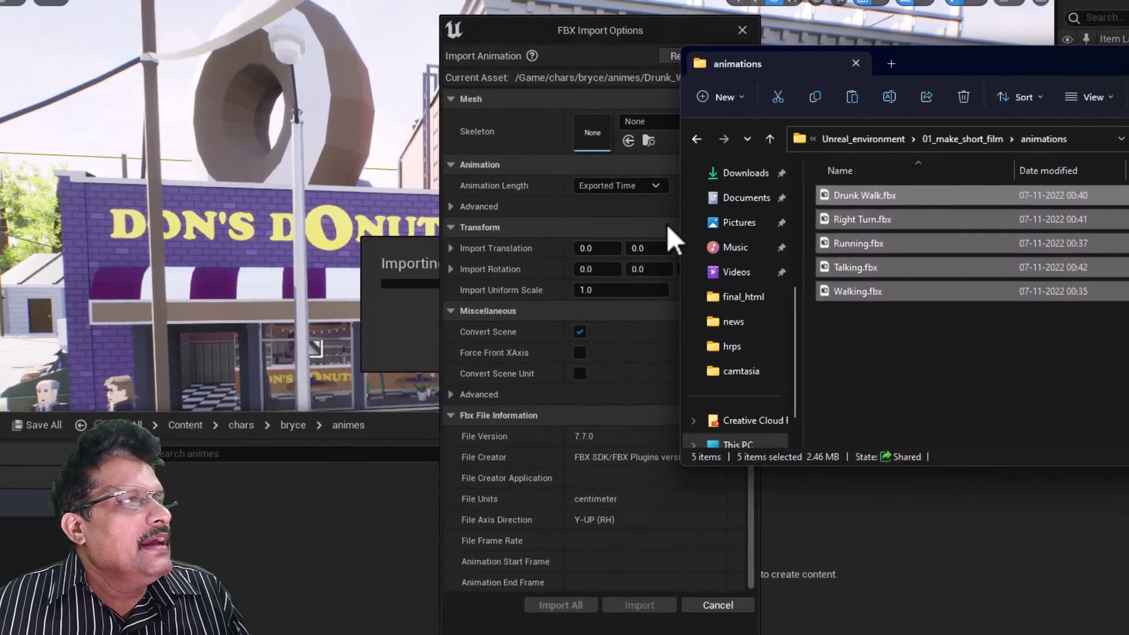
# Clear the File Explorer window from the FBX Import Options and set the skeleton to bryce_Skeleton
pyautogui.moveTo(932, 59); pyautogui.dragTo(1056, 93)
pyautogui.click(612, 26)
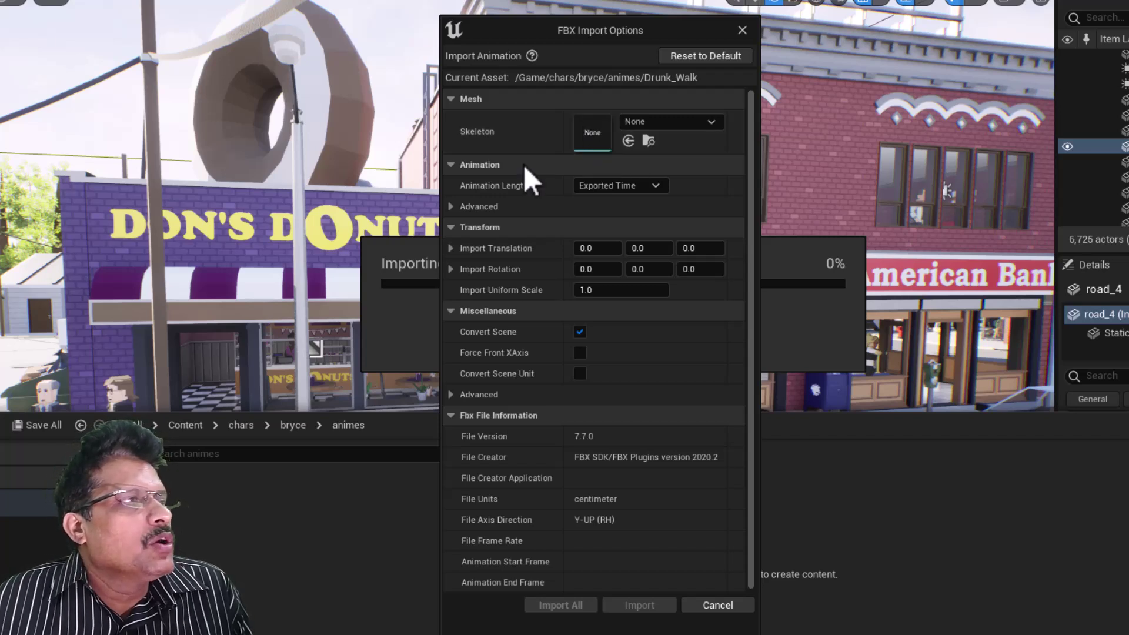
pyautogui.click(671, 125)
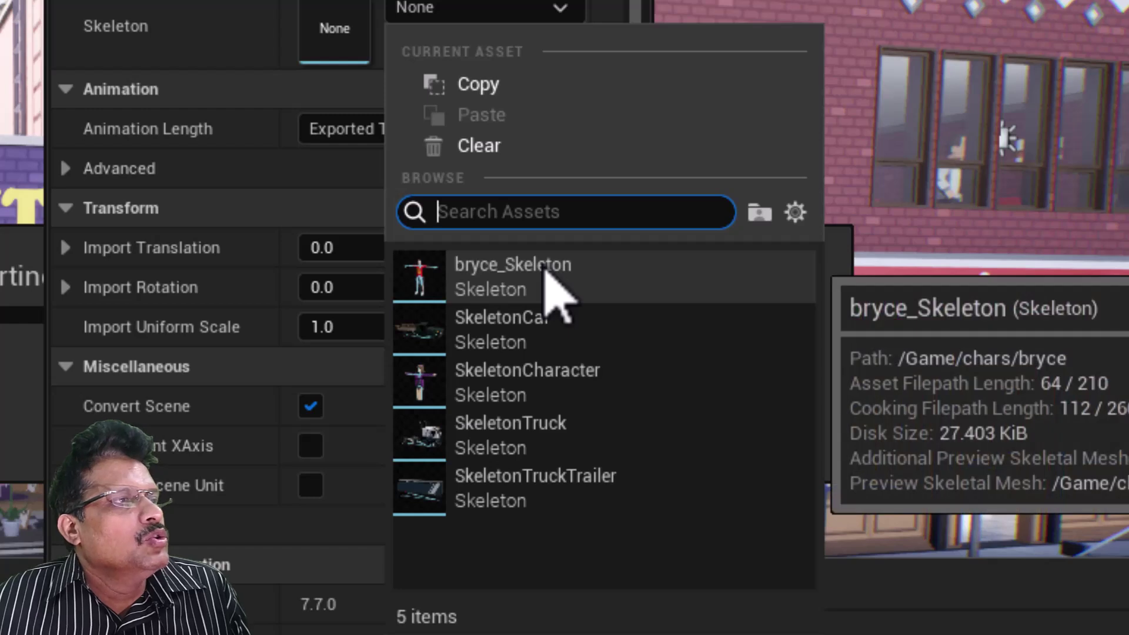
pyautogui.click(555, 294)
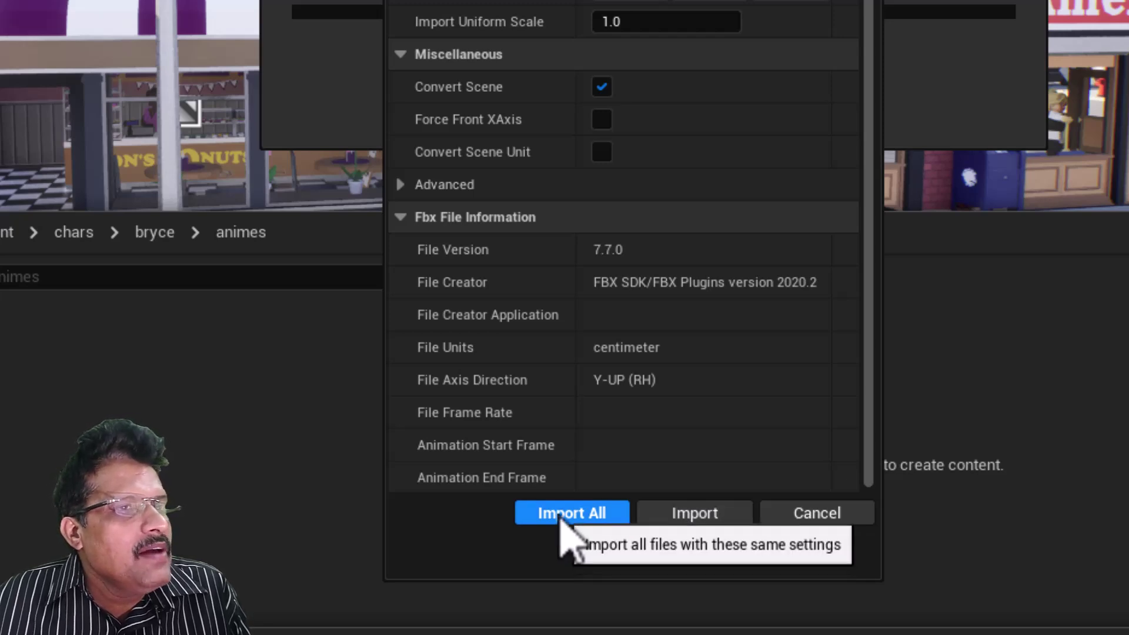
# Import all the FBX files with the same settings and reopen the project's content at the animes folder
pyautogui.click(562, 521)
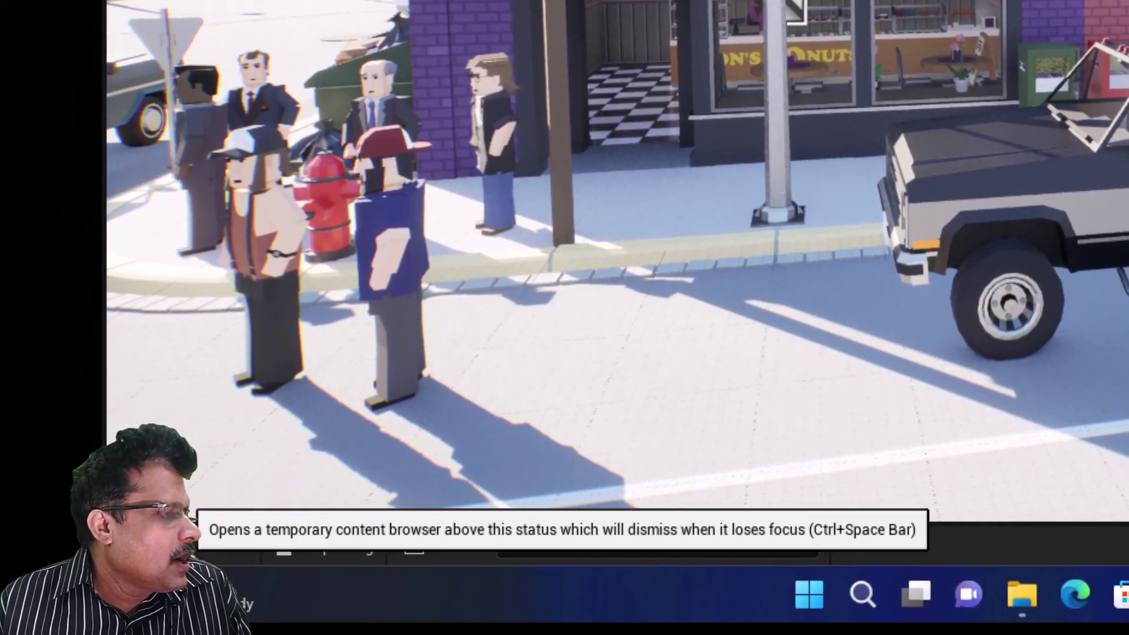
pyautogui.click(206, 529)
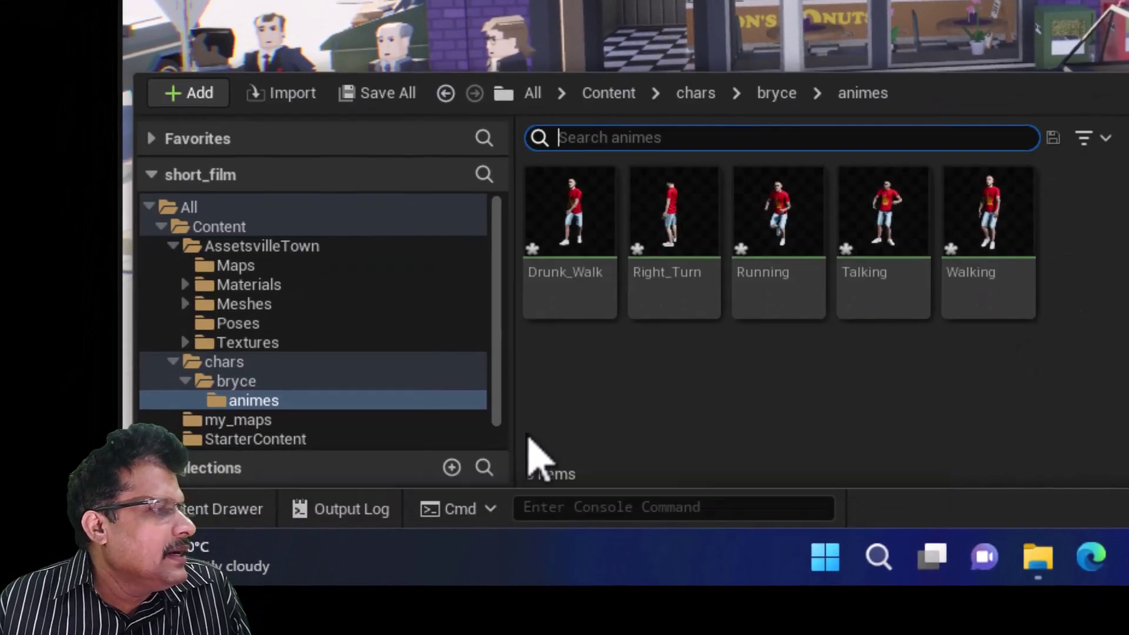
# Inspect the Drunk_Walk, Right_Turn, Running, Talking and Walking animations in the animes folder and return to the full level view
pyautogui.click(568, 207)
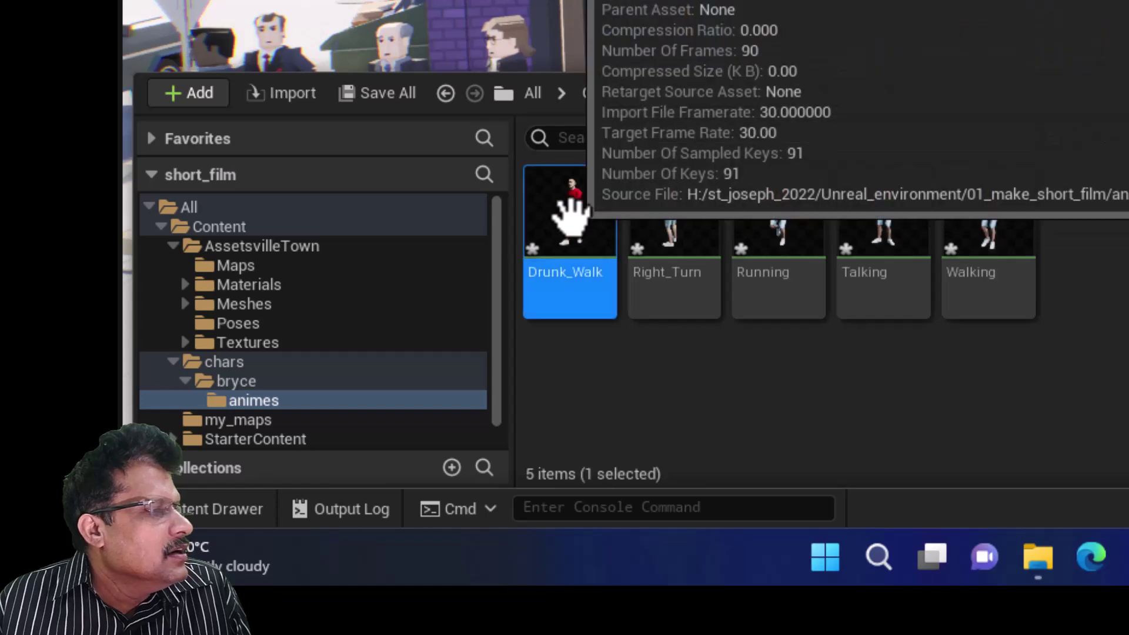
pyautogui.click(670, 230)
pyautogui.click(779, 259)
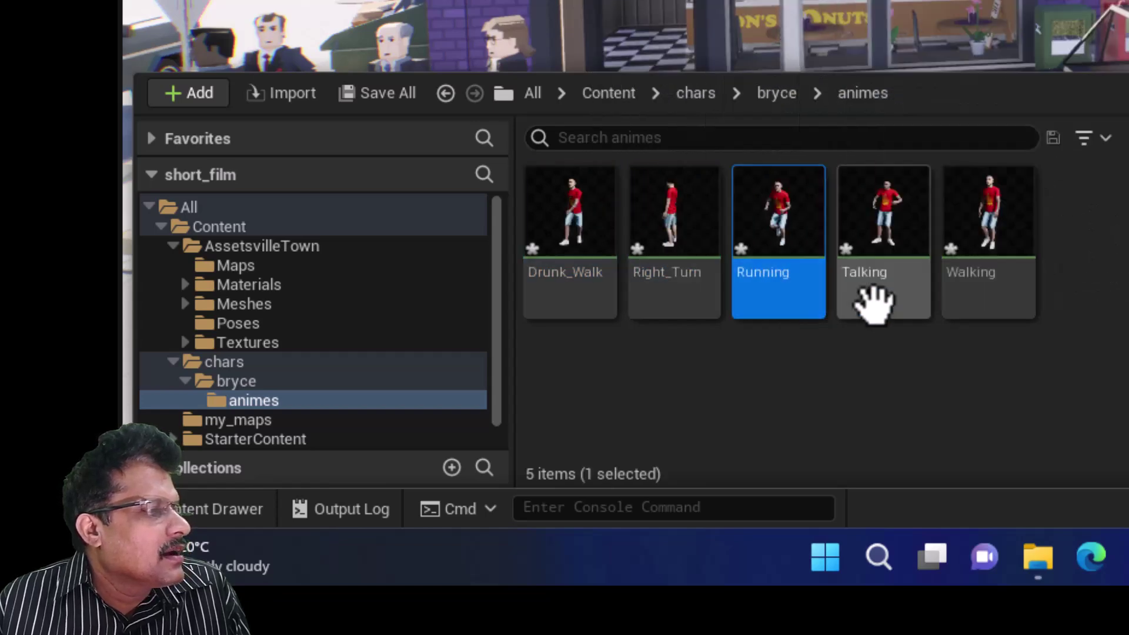
pyautogui.click(870, 300)
pyautogui.click(972, 305)
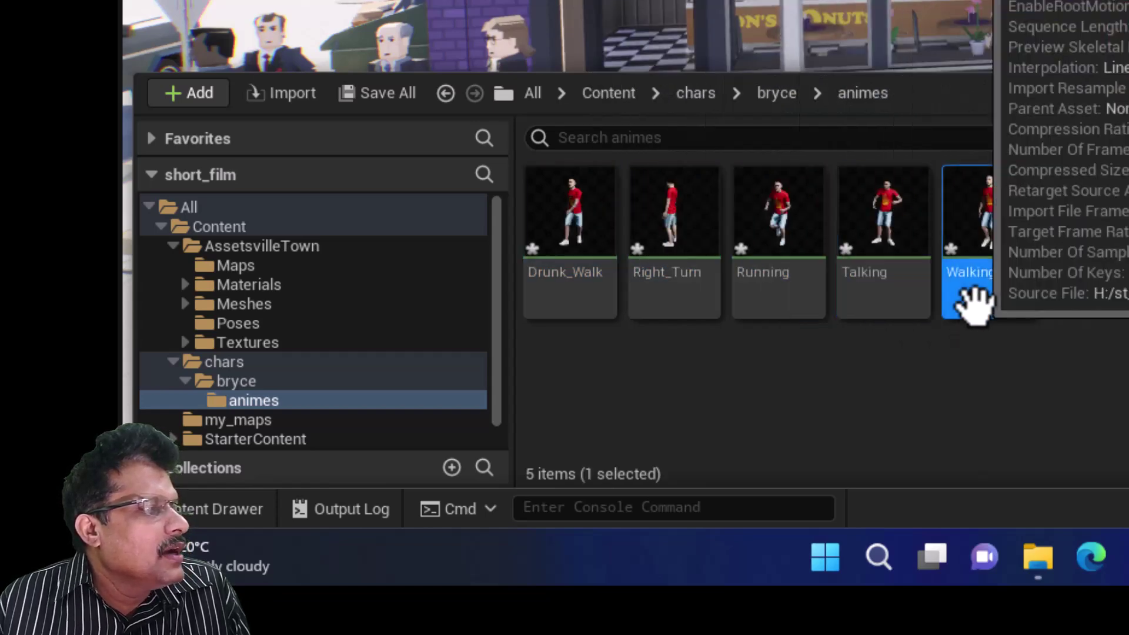
pyautogui.click(1014, 381)
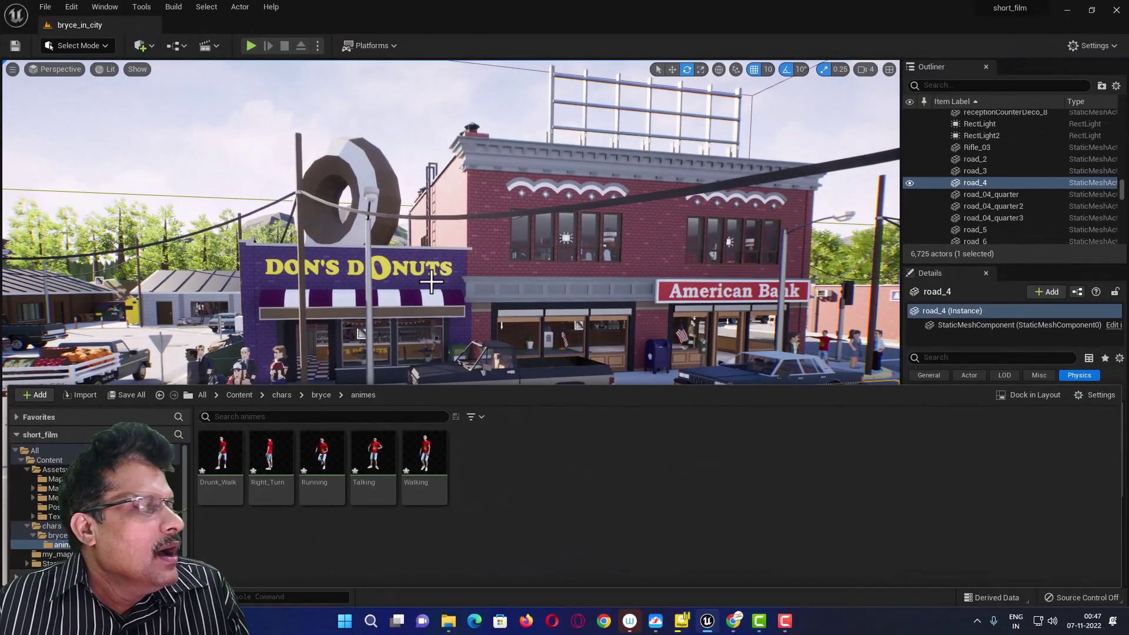
pyautogui.hotkey('ctrl', 'space')
pyautogui.moveTo(433, 277)
pyautogui.mouseDown(button='middle')
pyautogui.moveTo(412, 277)
pyautogui.moveTo(434, 277)
pyautogui.mouseUp(button='middle')
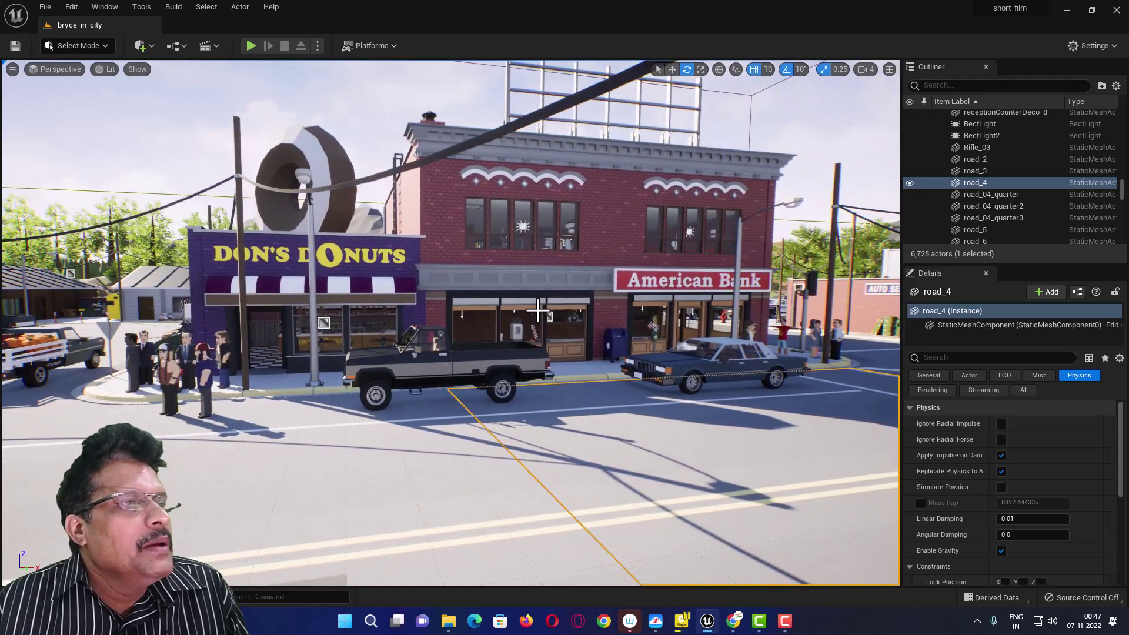